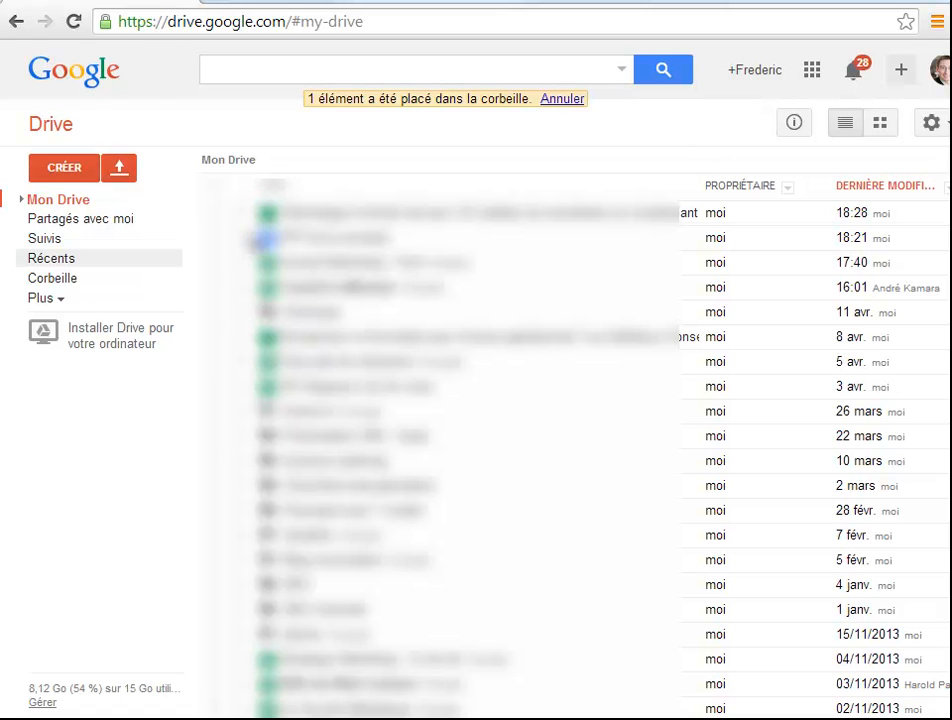
Create a new form with the En-tête (bleu) theme and enable the progress bar at the bottom of its pages
click(63, 170)
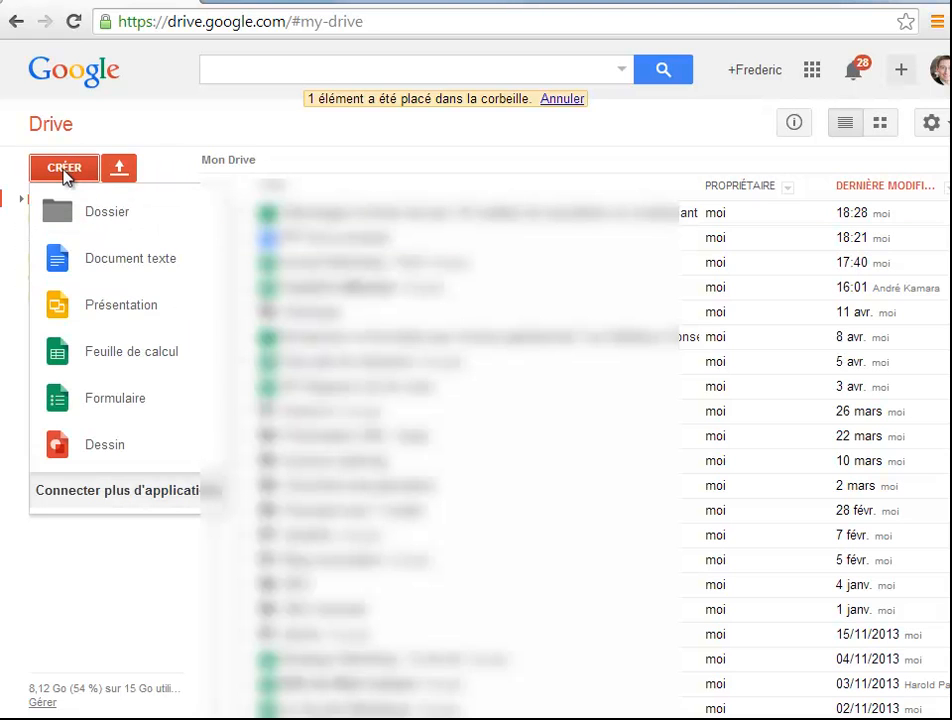
click(113, 401)
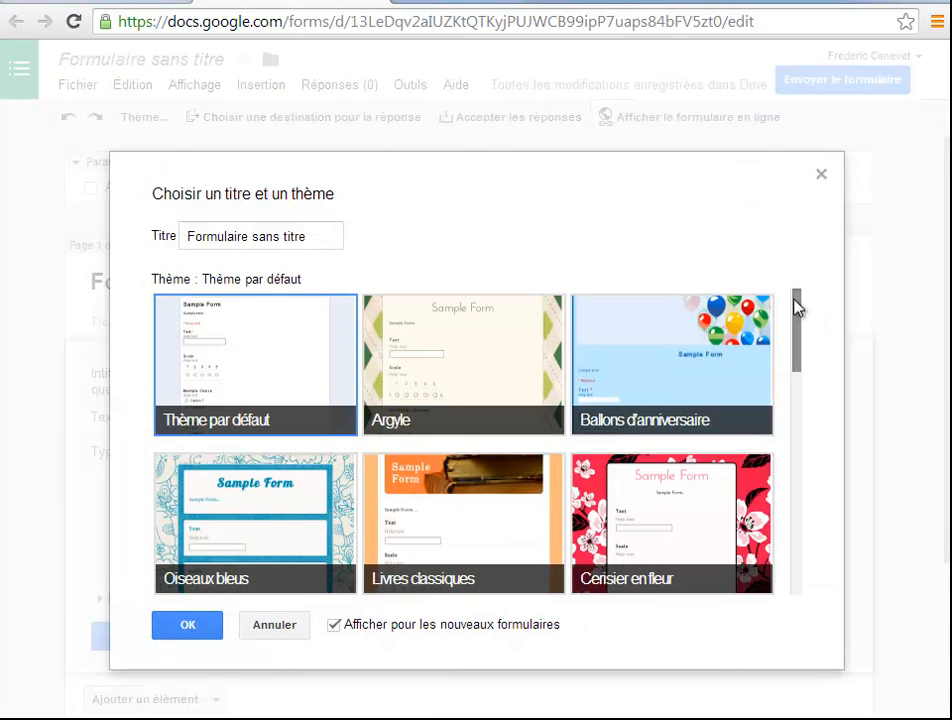
scroll(795, 350, down, 1)
drag(795, 350, 807, 443)
scroll(291, 372, up, 2)
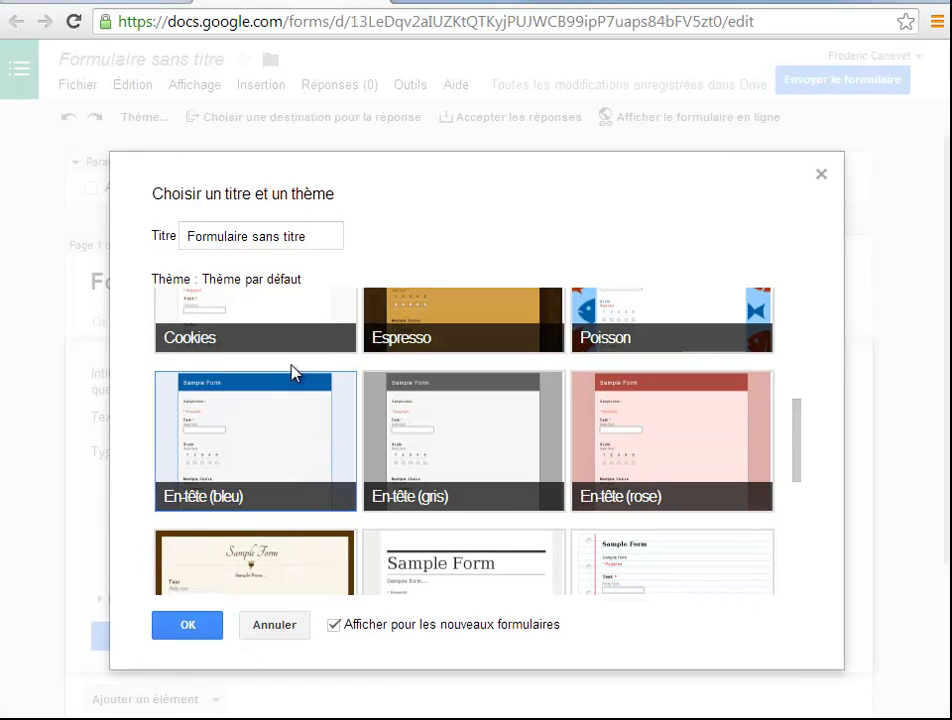
click(255, 440)
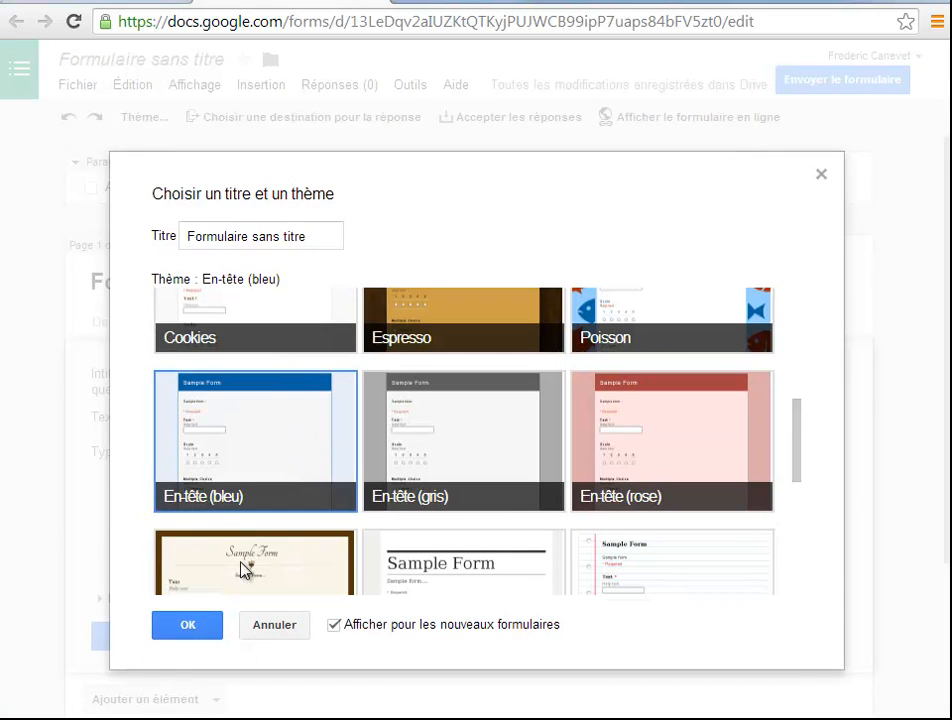
click(175, 626)
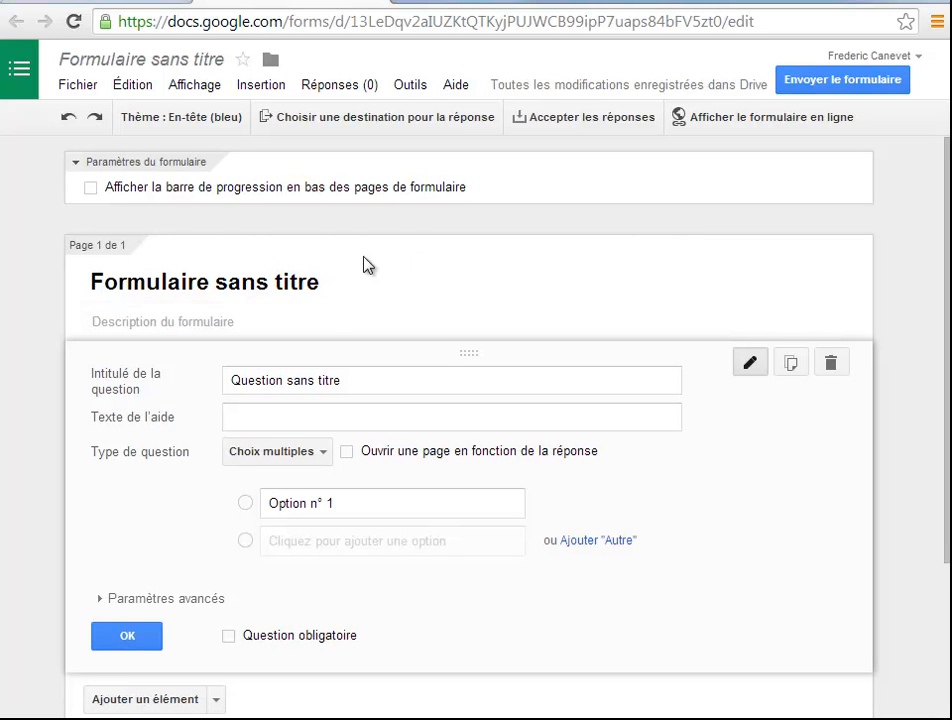
click(91, 189)
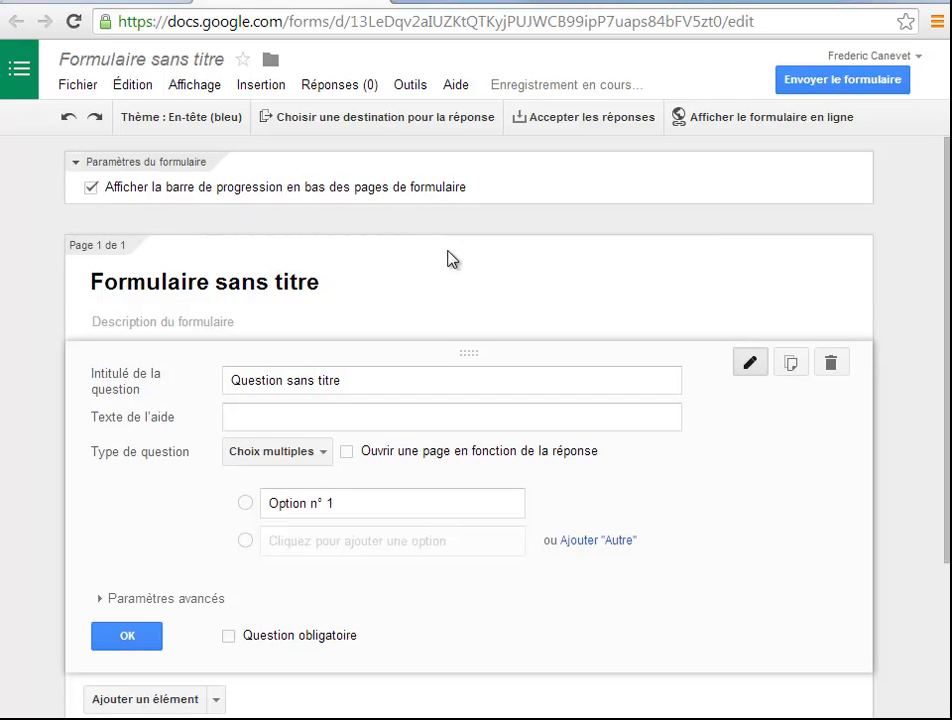
Title the form "Validation formation bloguez comme un pro" and describe it as "Vous devez avoir suivi les 40 h de formation, ou le chapitre 1"
scroll(450, 272, down, 1)
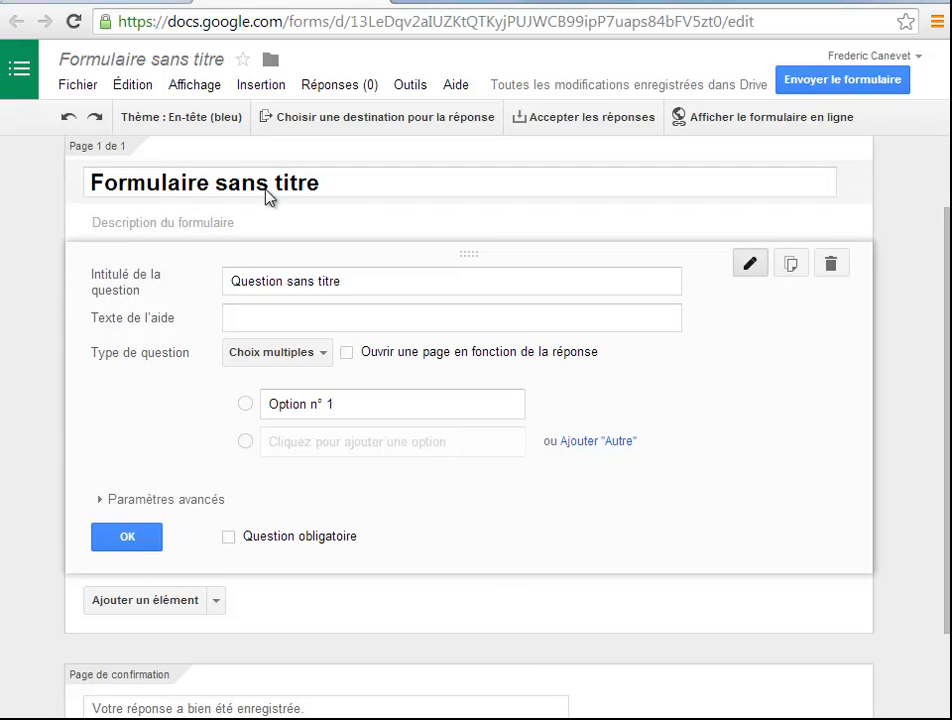
drag(352, 193, 76, 200)
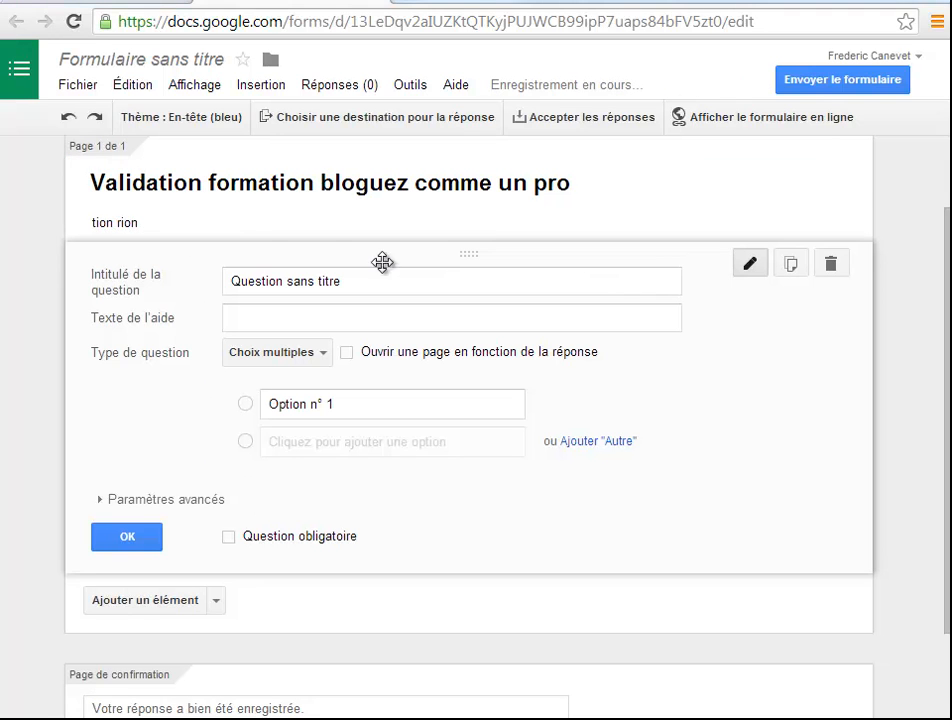
click(225, 226)
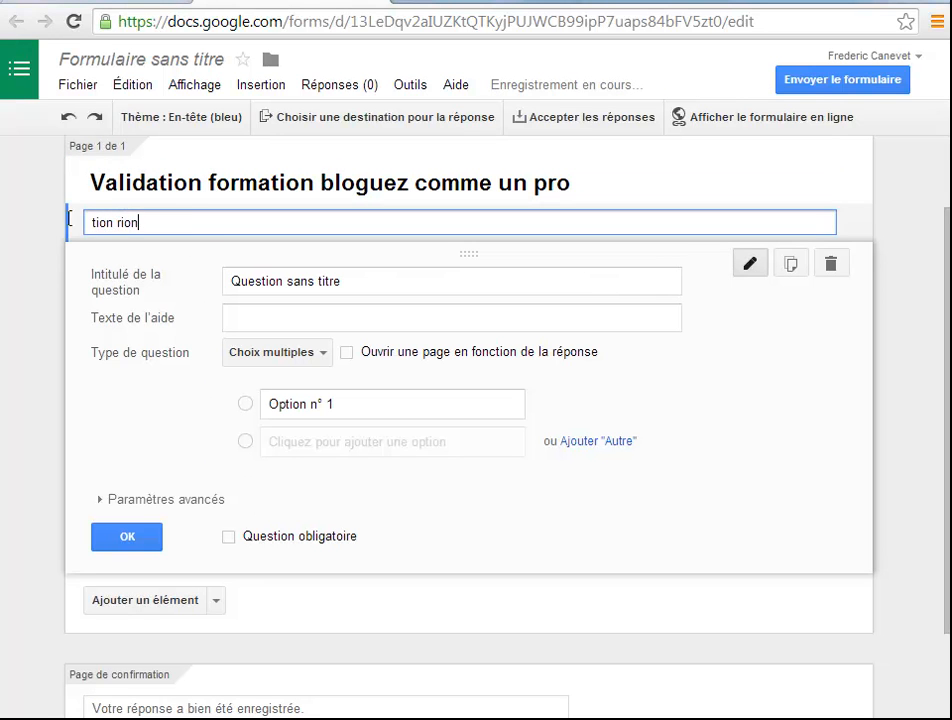
drag(177, 226, 72, 217)
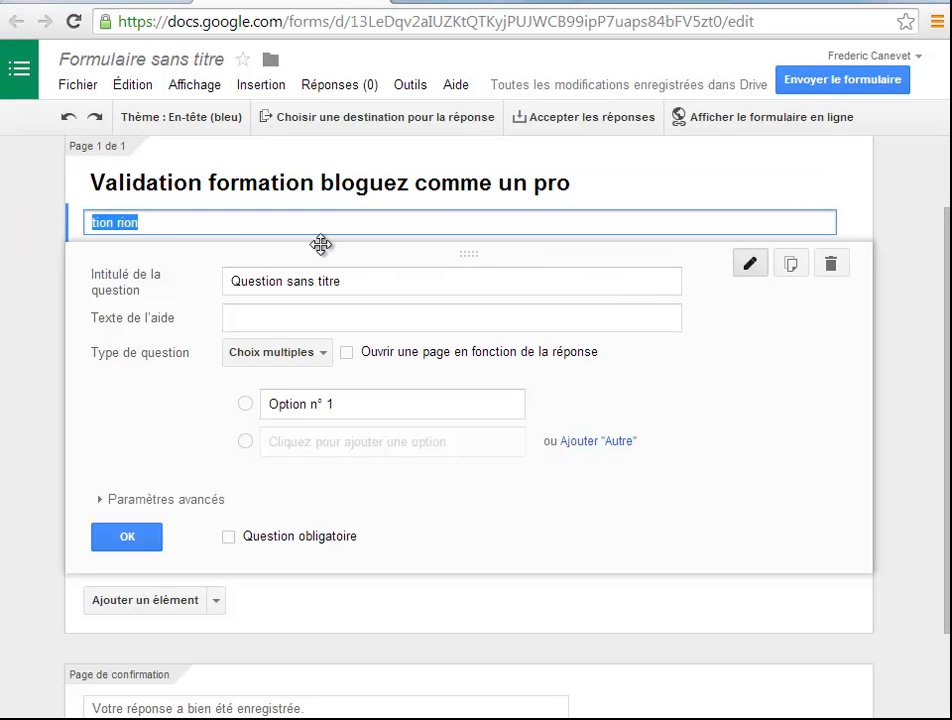
text(Vous devez avoir suivi les 40 h de formation, ou le chapitre 1)
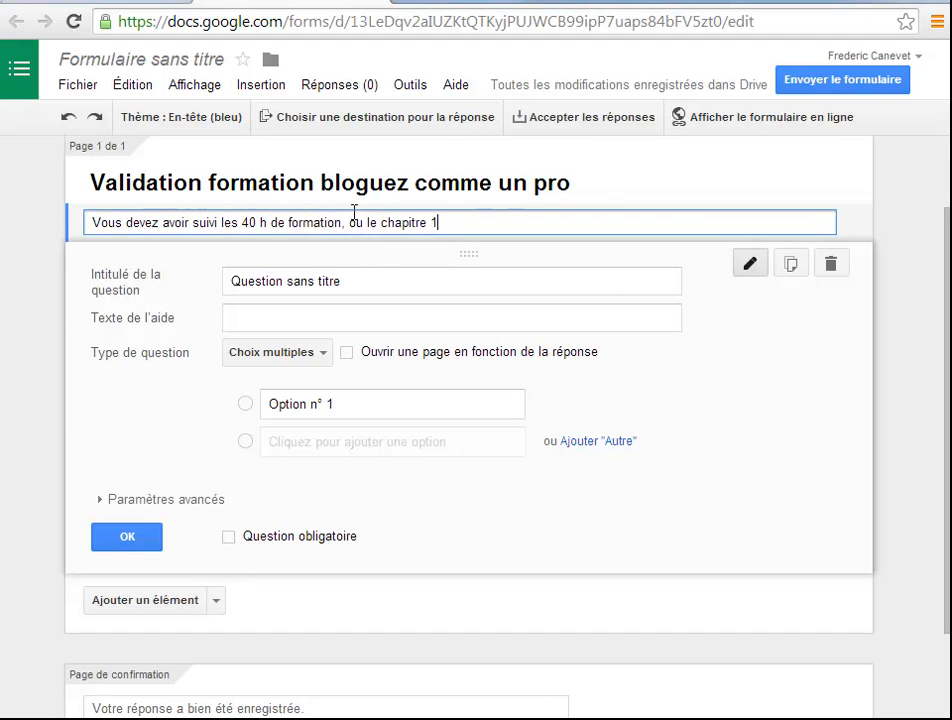
Start adding a video element to the form, bringing up the video insertion dialog
click(353, 282)
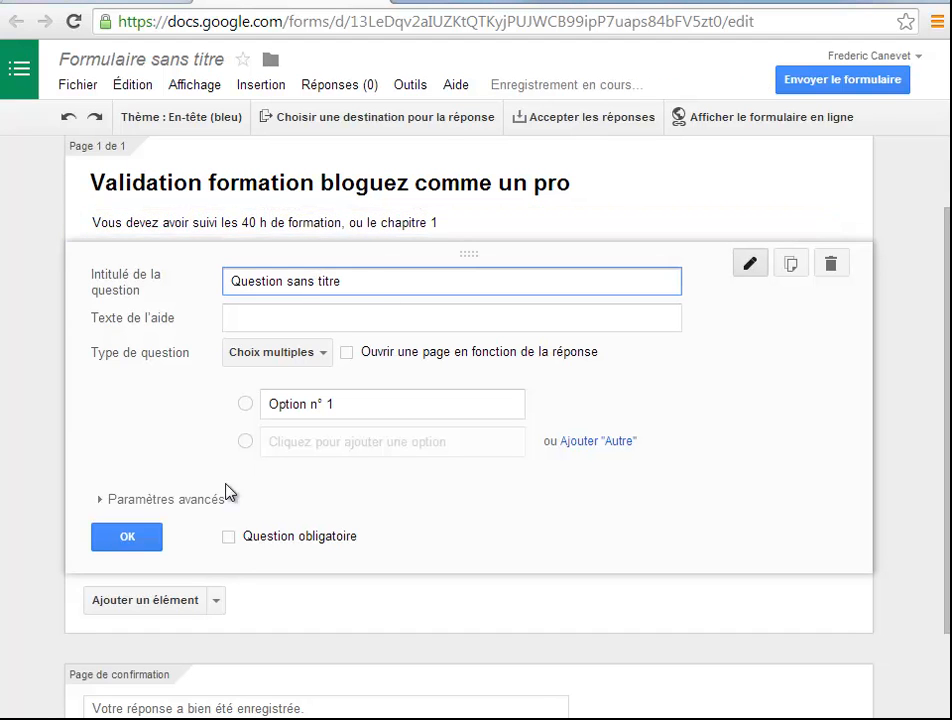
click(217, 602)
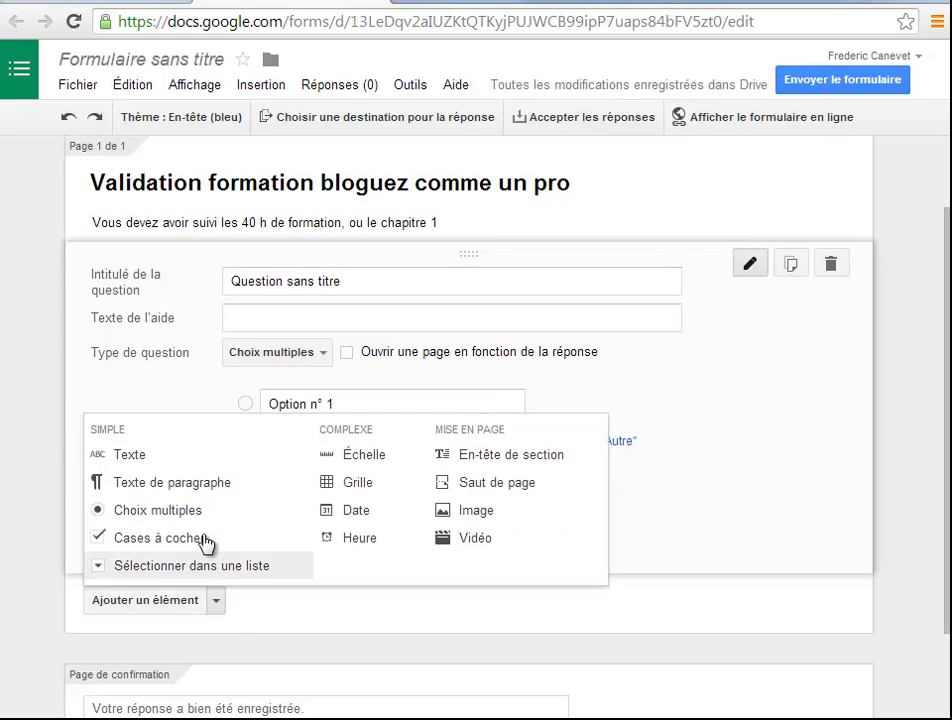
click(477, 543)
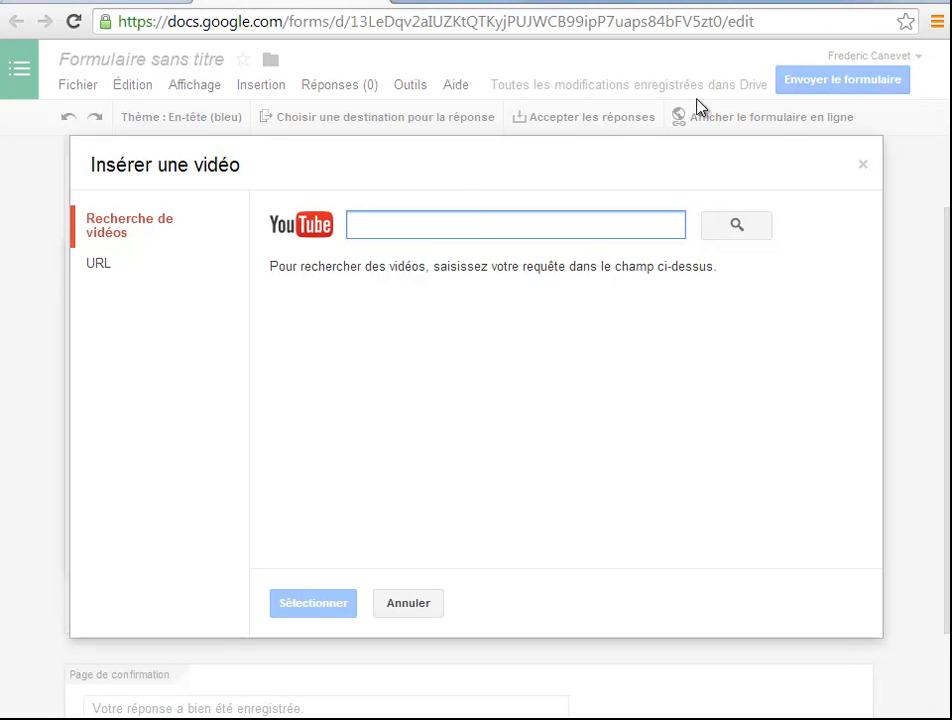
Open YouTube in a new browser tab and display the channel's list of uploaded videos
click(400, 3)
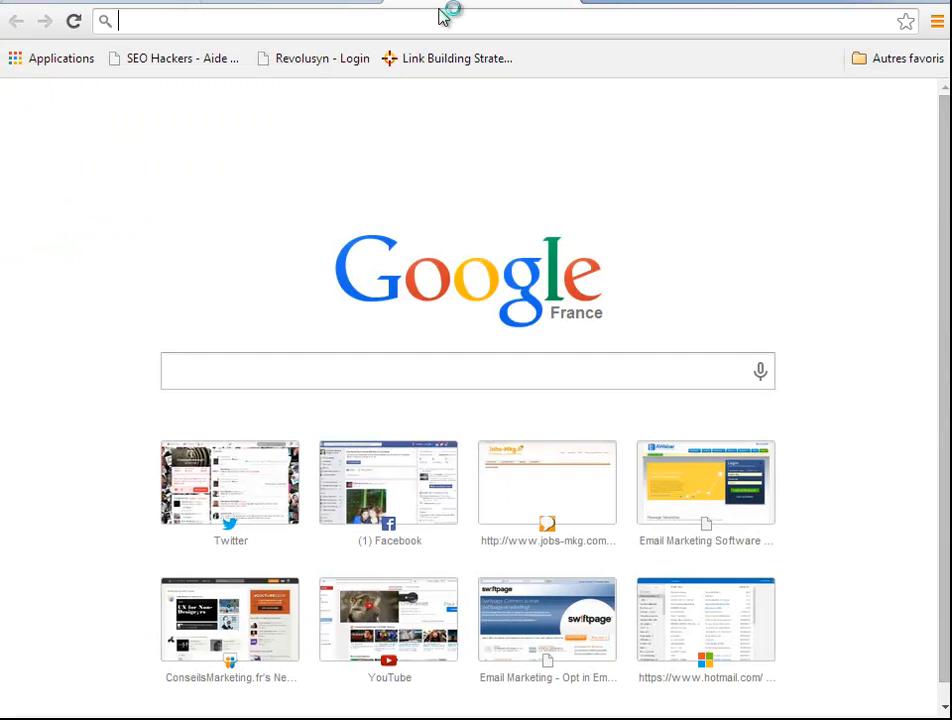
text(you)
click(236, 60)
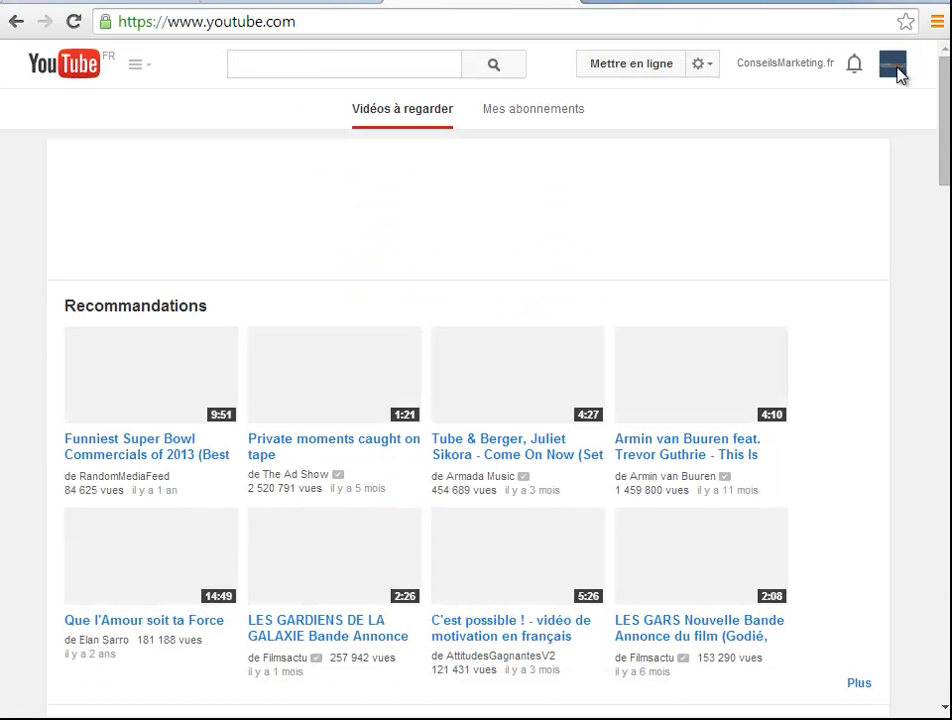
click(900, 75)
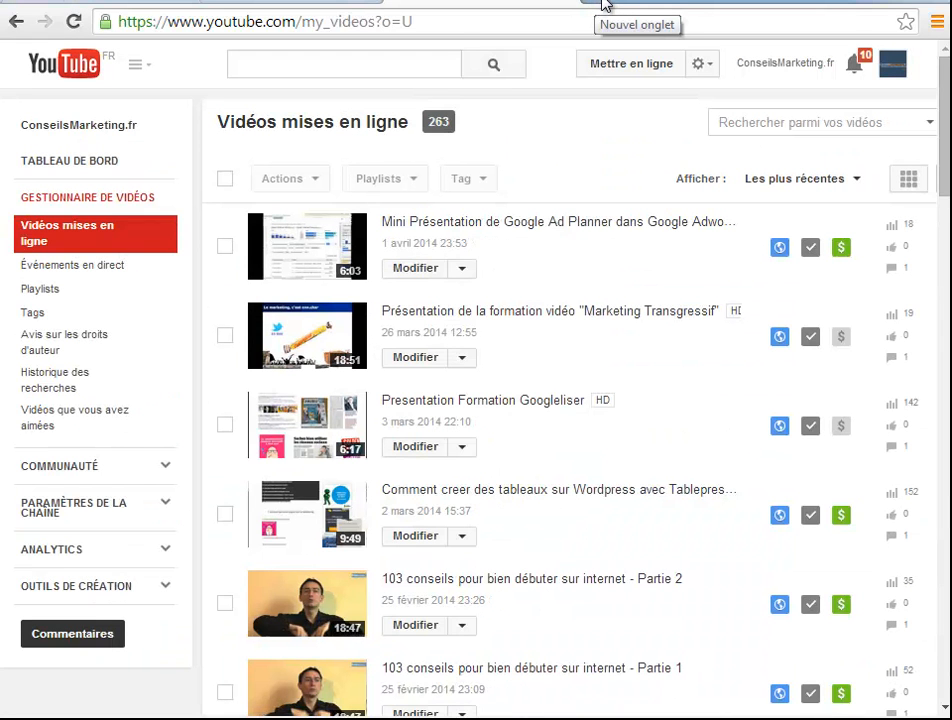
Open Vimeo in a new browser tab and display the account's own videos
click(619, 5)
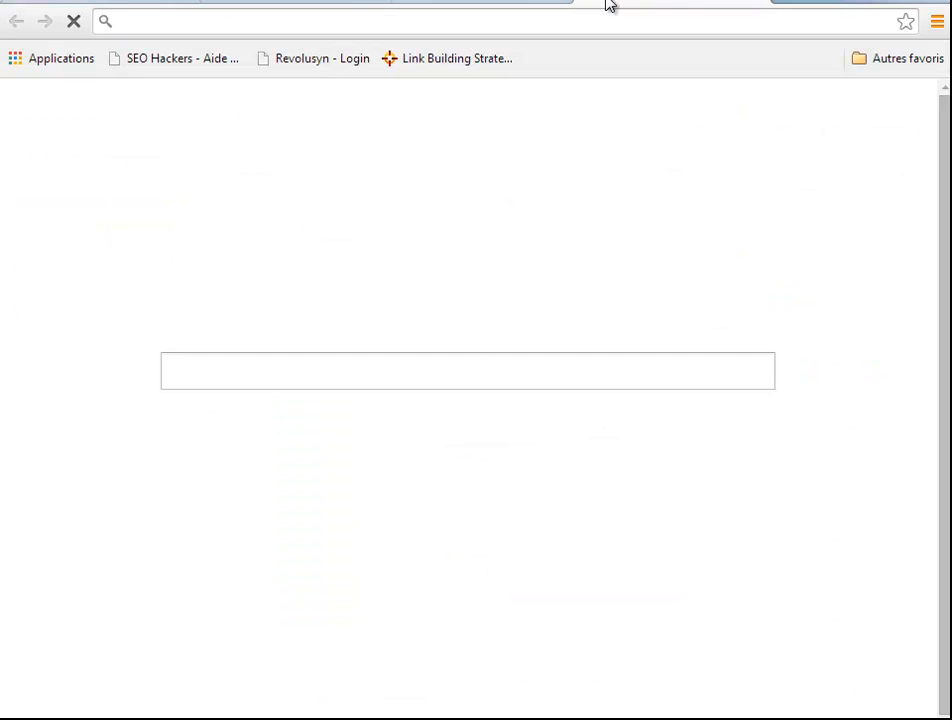
text(vimeo.com)
key(Return)
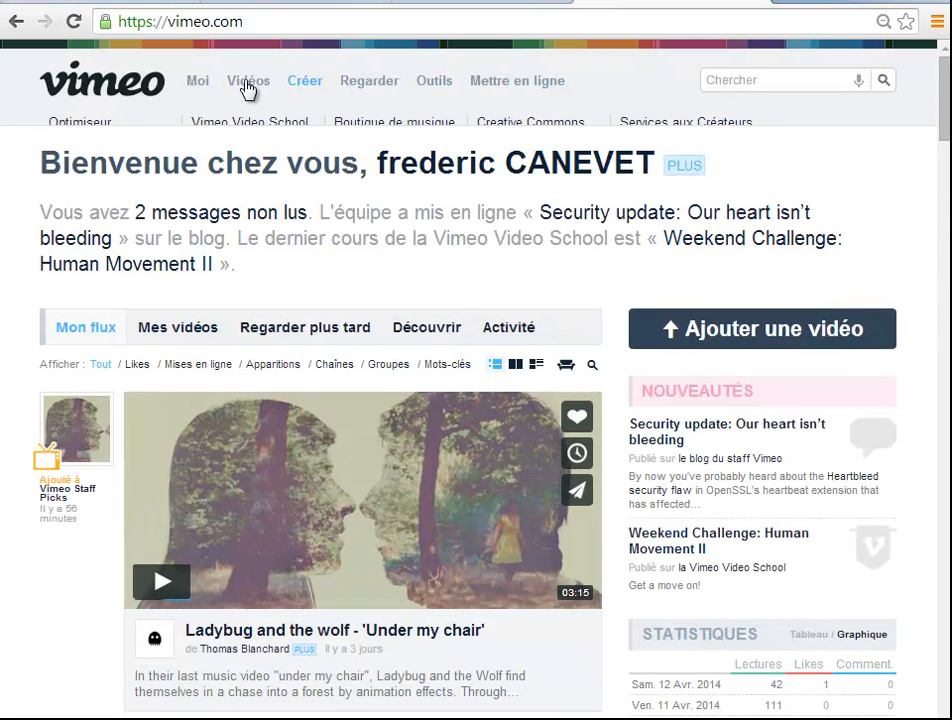
mouse_move(249, 84)
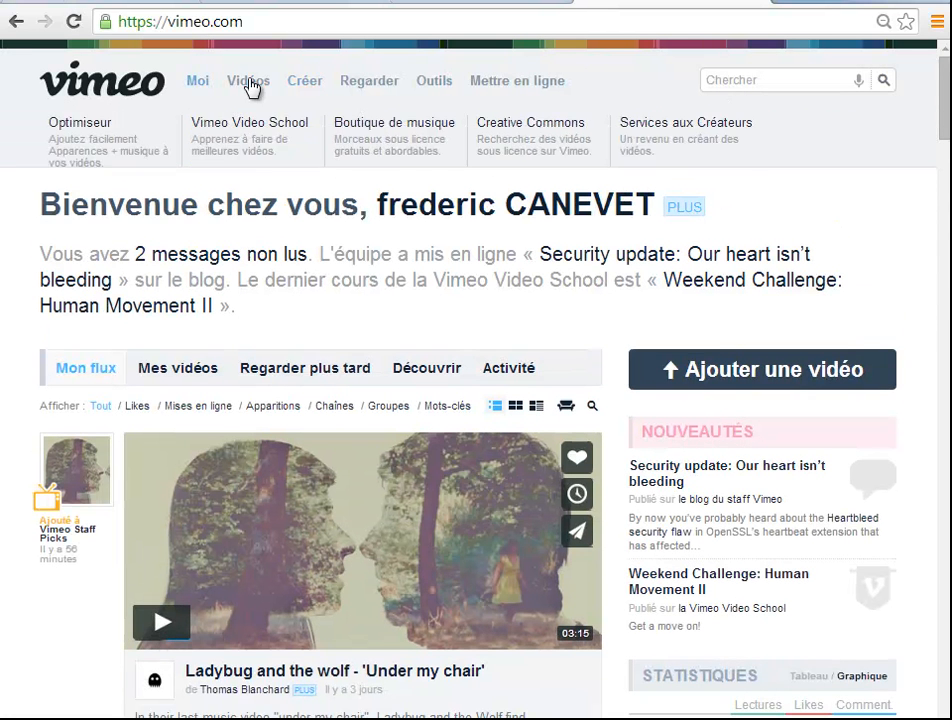
click(95, 128)
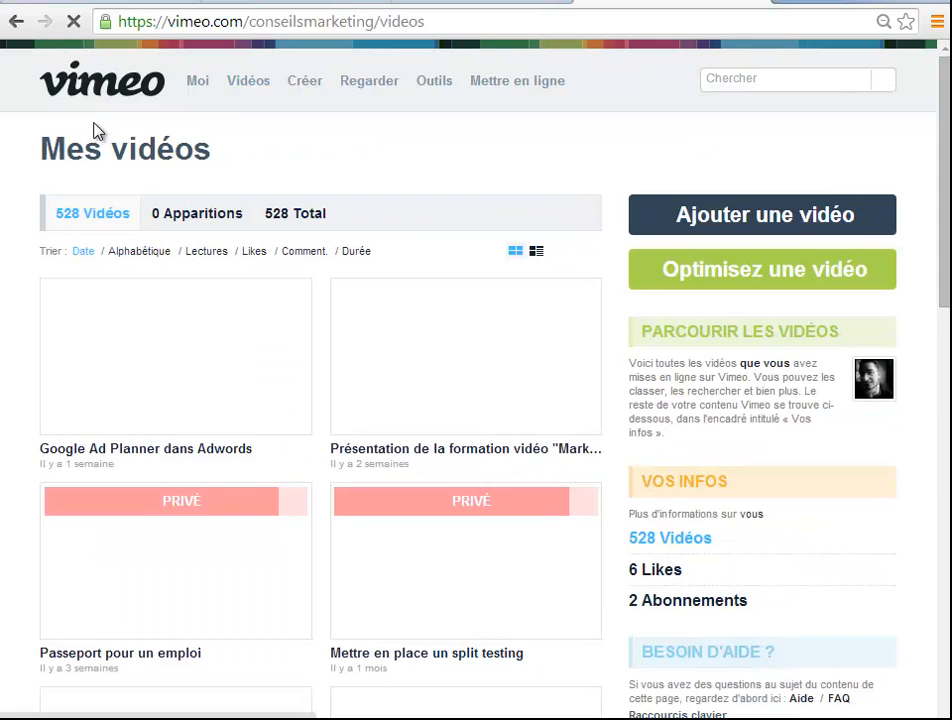
scroll(330, 387, down, 2)
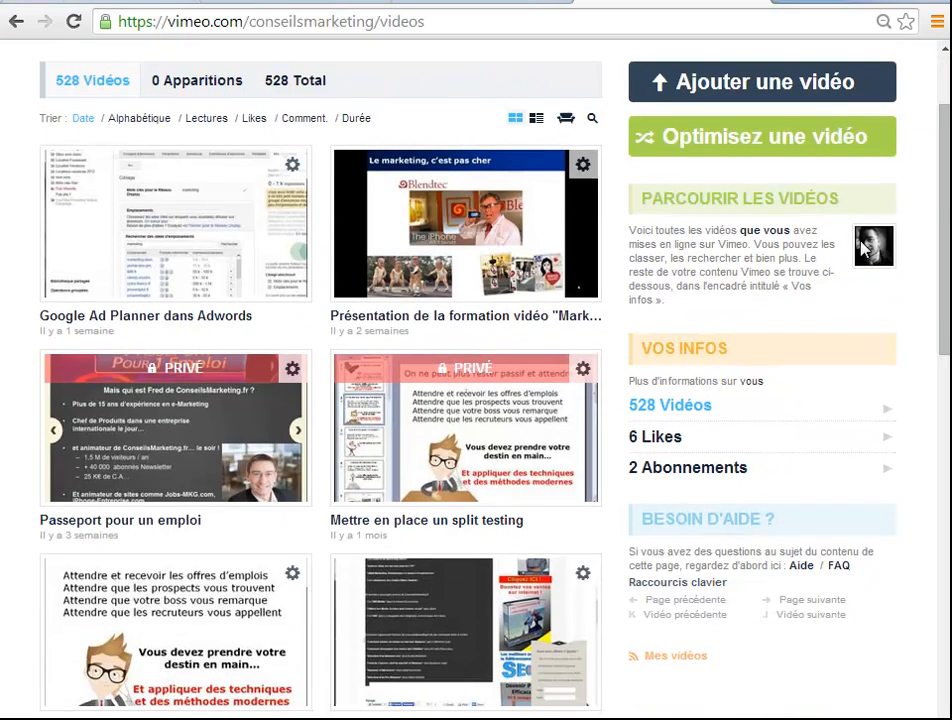
View the Vimeo Plus offer linked in the page footer, and return to the account's own videos
drag(941, 312, 935, 670)
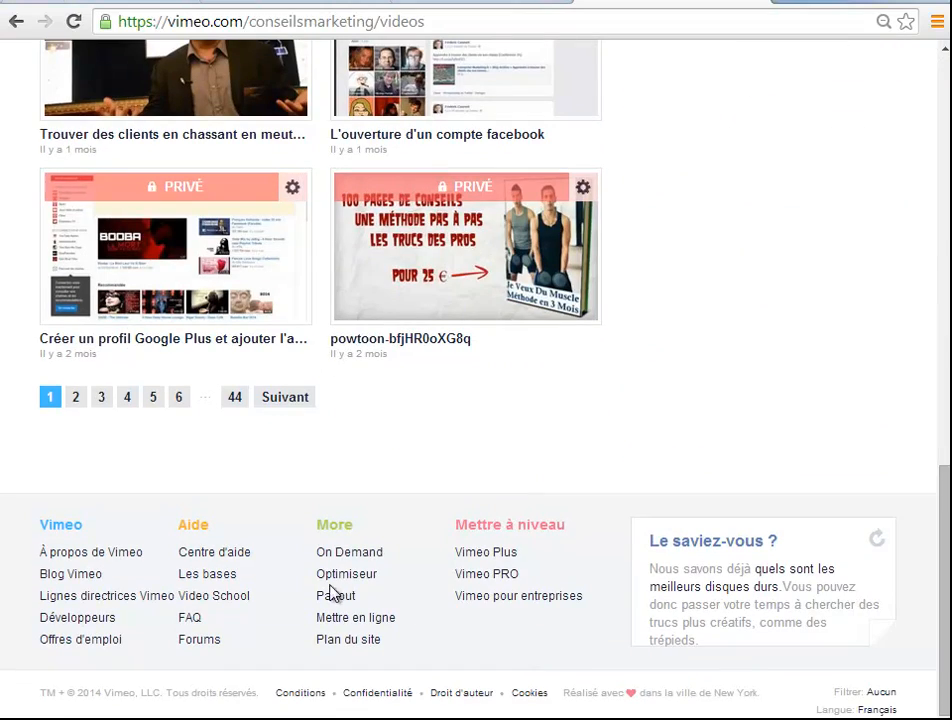
click(493, 555)
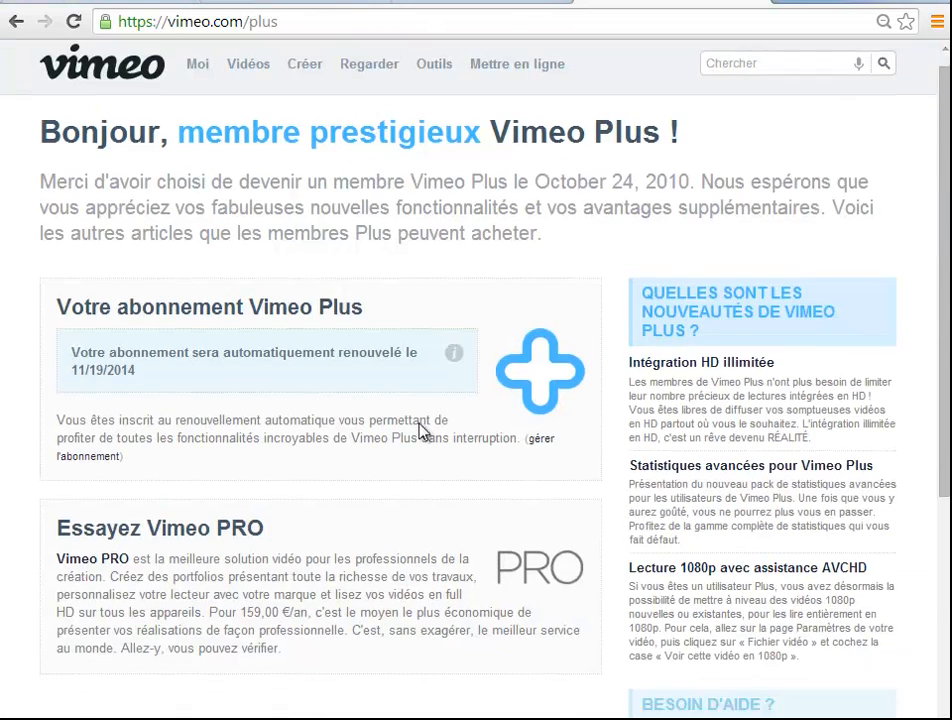
scroll(423, 431, down, 2)
scroll(421, 669, up, 2)
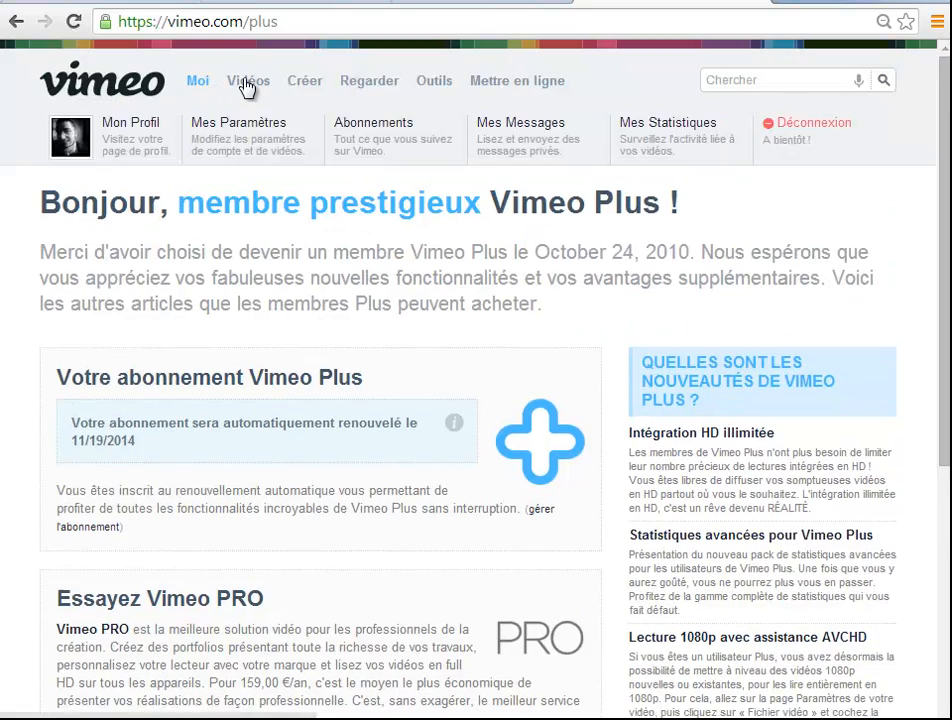
mouse_move(248, 85)
click(96, 123)
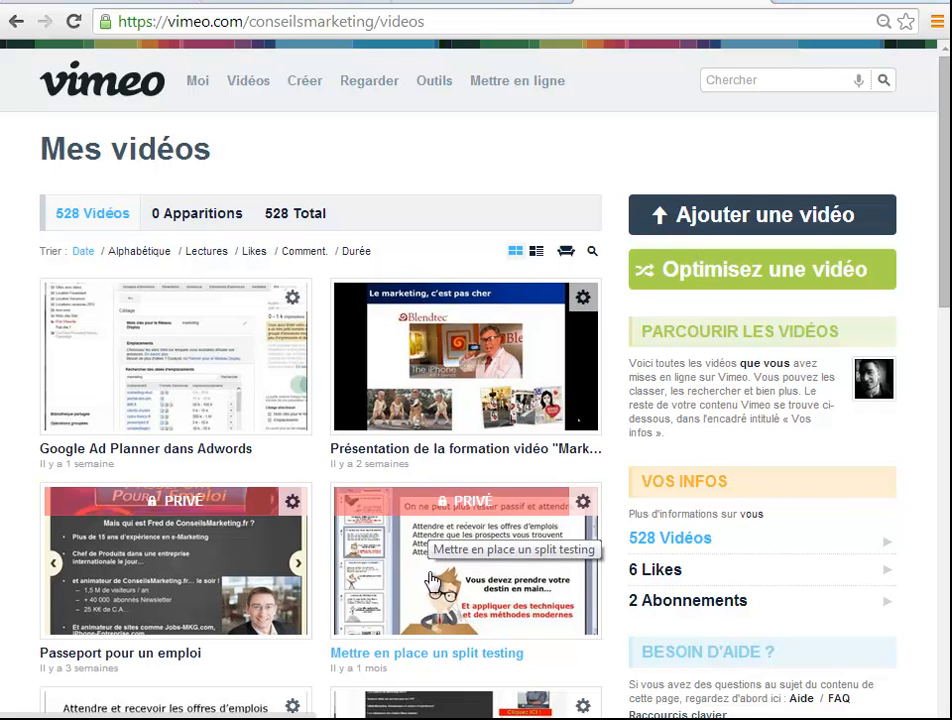
Open the settings of the "Mettre en place un split testing" video and review its privacy and embedding options
click(404, 661)
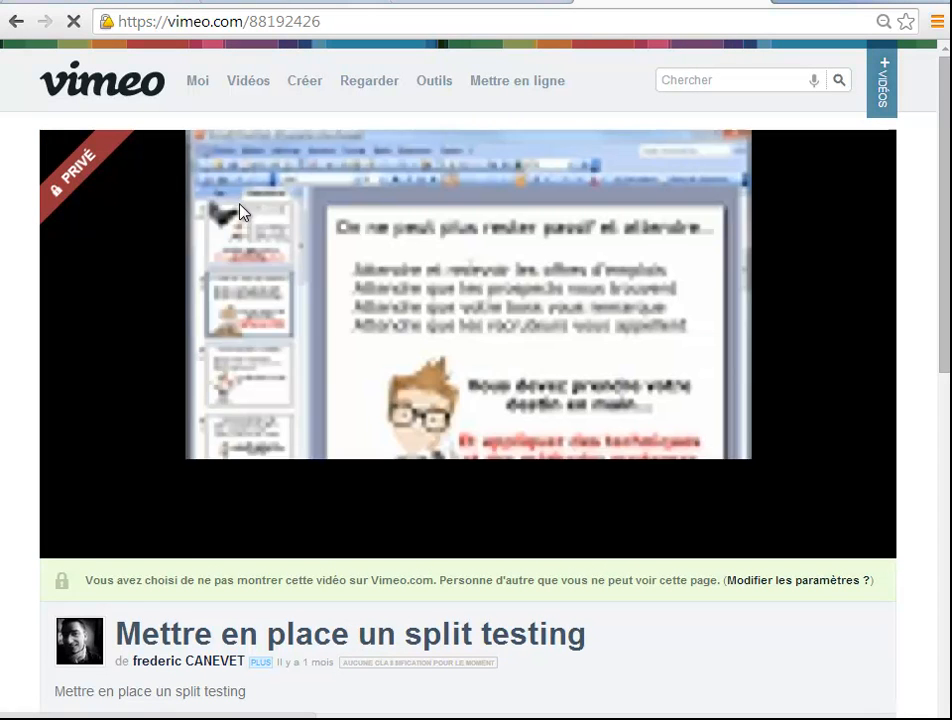
scroll(256, 400, down, 1)
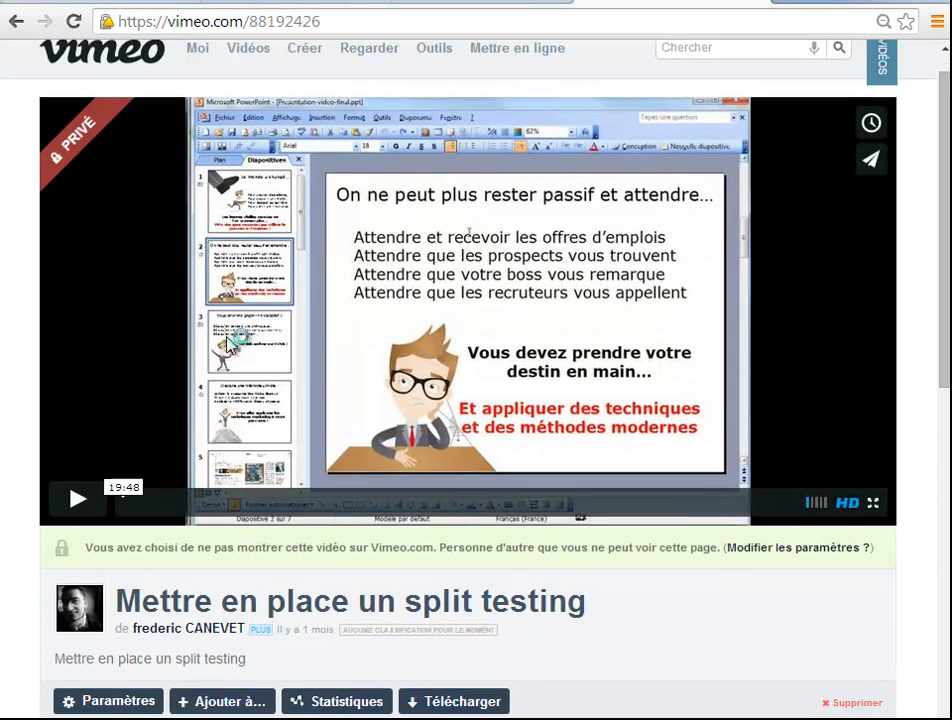
scroll(256, 400, down, 1)
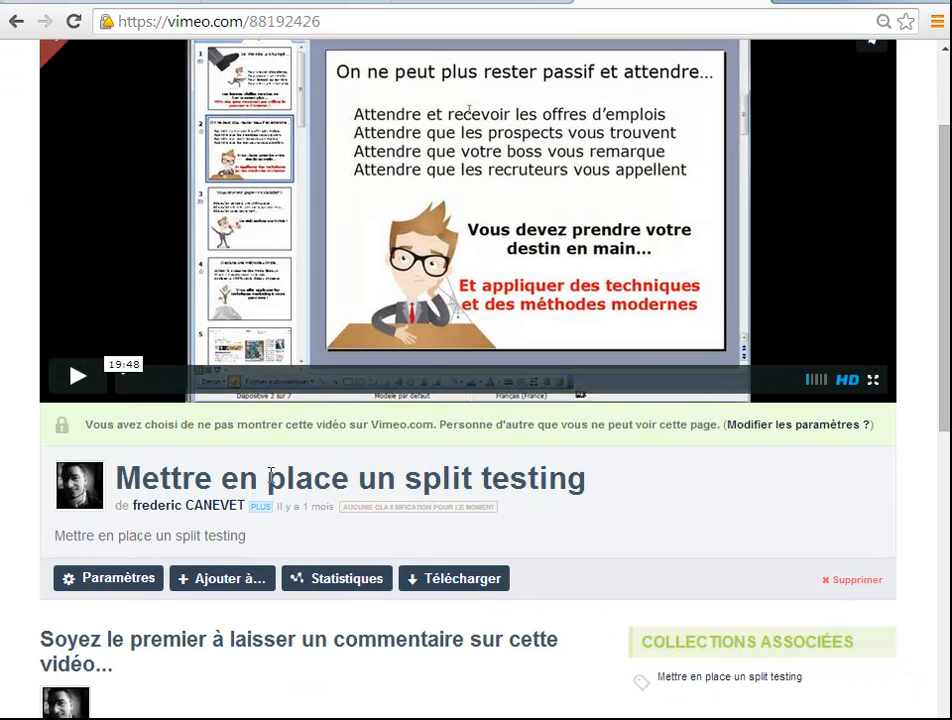
click(120, 580)
scroll(310, 355, down, 3)
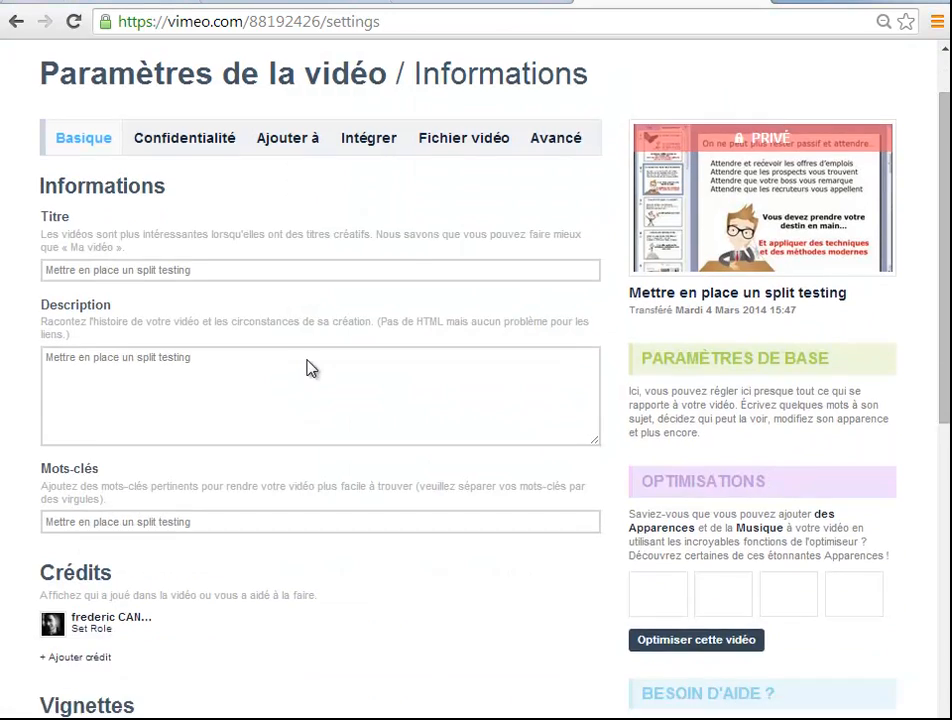
scroll(266, 333, up, 3)
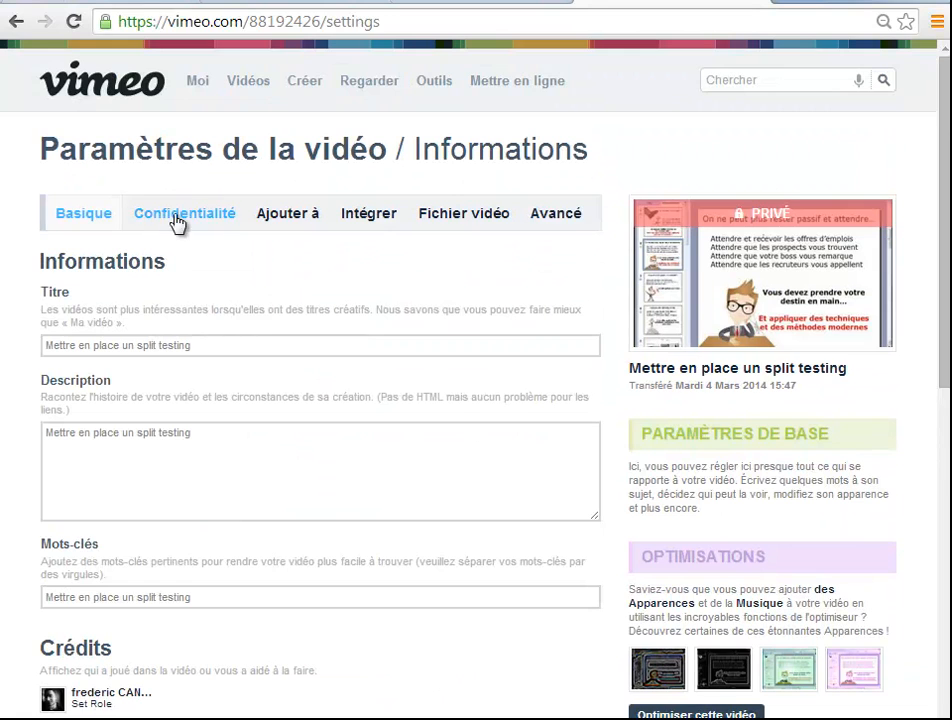
click(178, 220)
scroll(178, 310, down, 3)
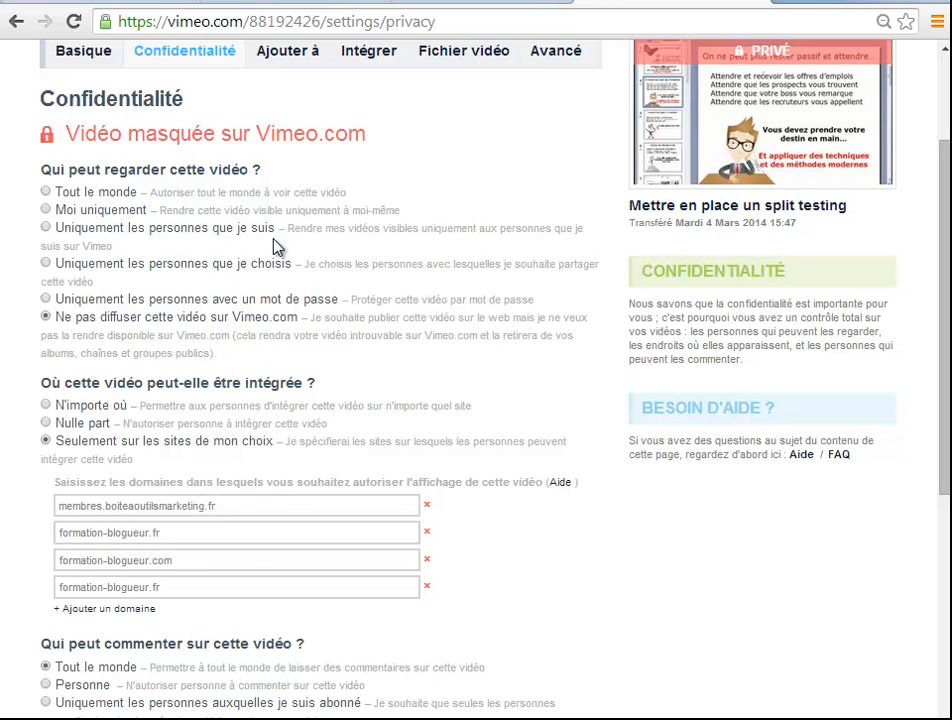
Return to the YouTube uploads, open the "Mini Présentation de Google Ad Planner" video in a new tab and pause playback
click(479, 3)
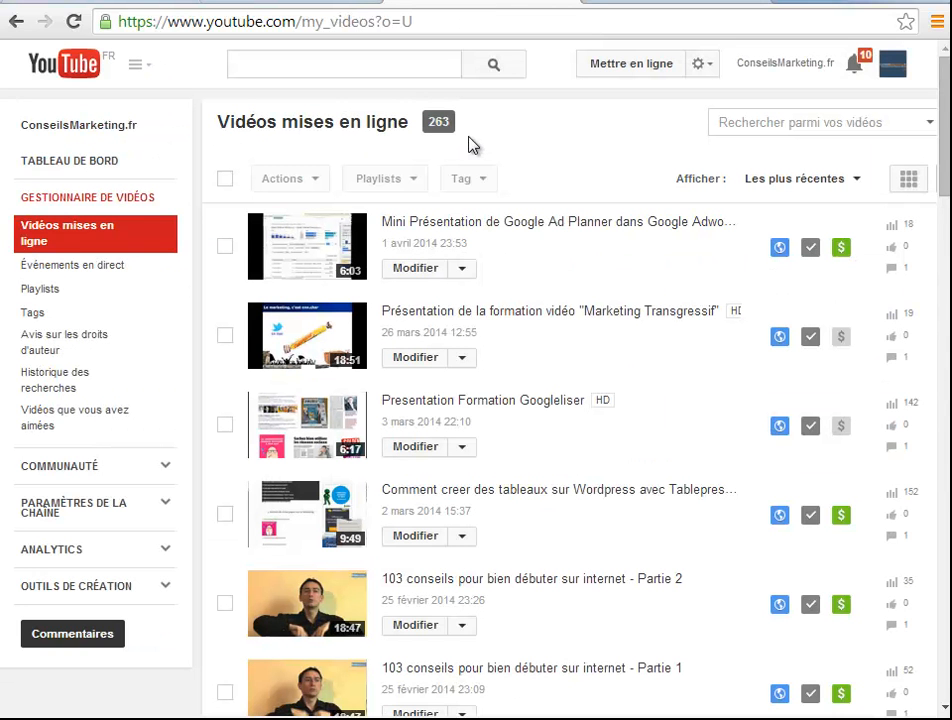
right_click(540, 222)
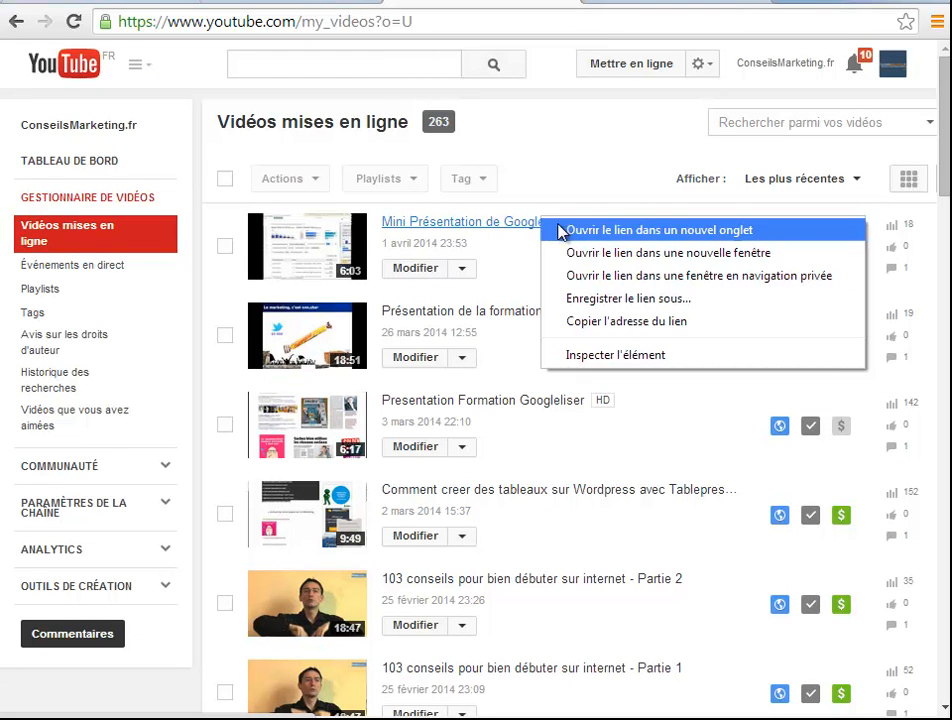
click(572, 234)
click(554, 2)
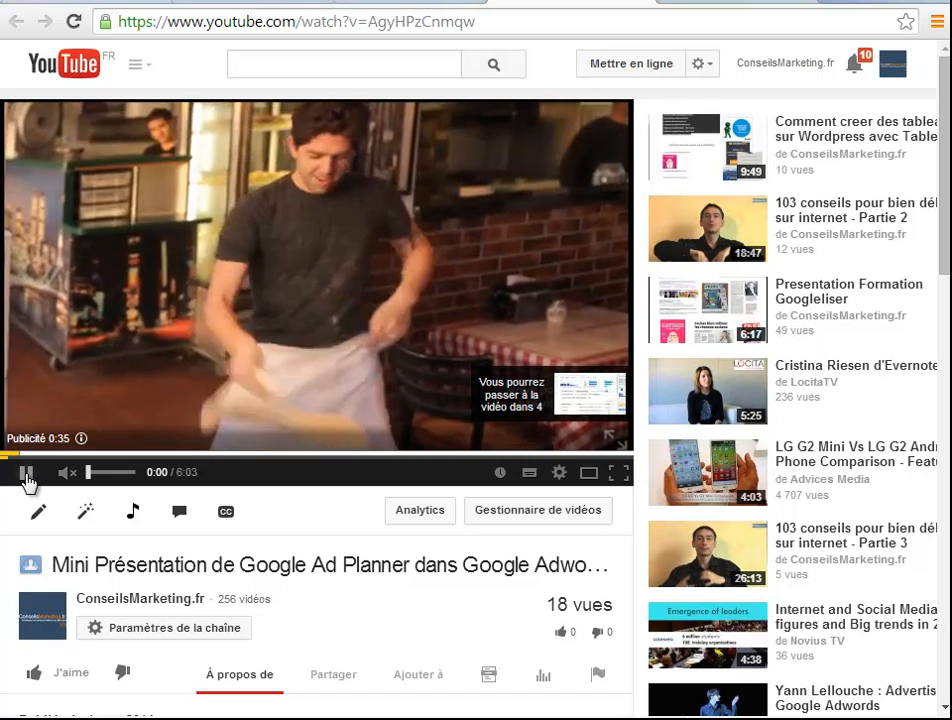
click(26, 474)
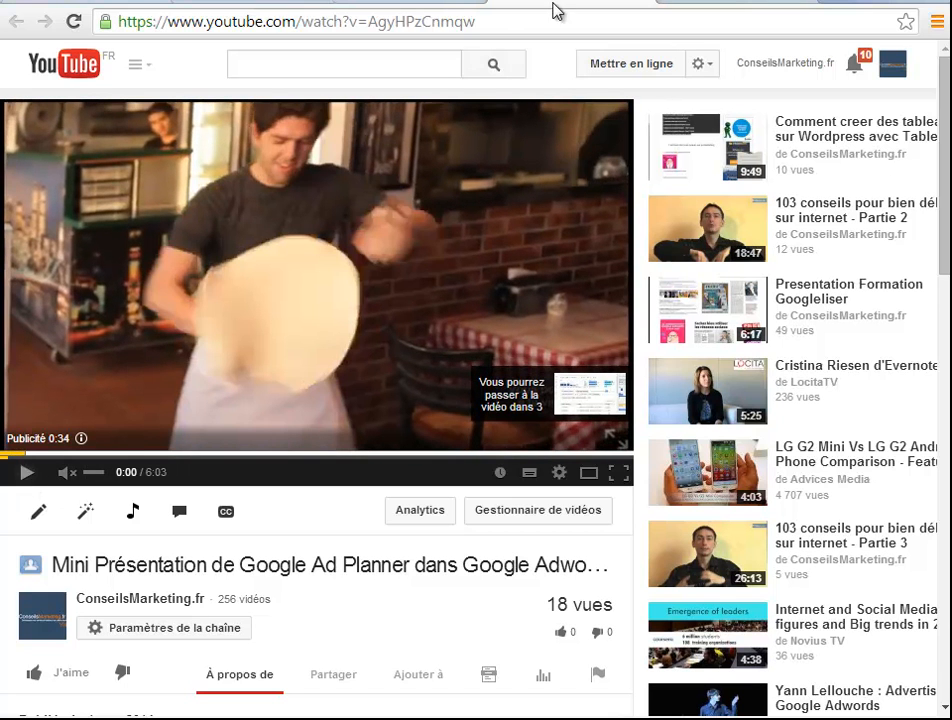
Copy the YouTube video's address, search for it in the form's video insertion dialog and insert the "Mini Présentation de Google Ad Planner" video
click(548, 15)
key(ctrl+c)
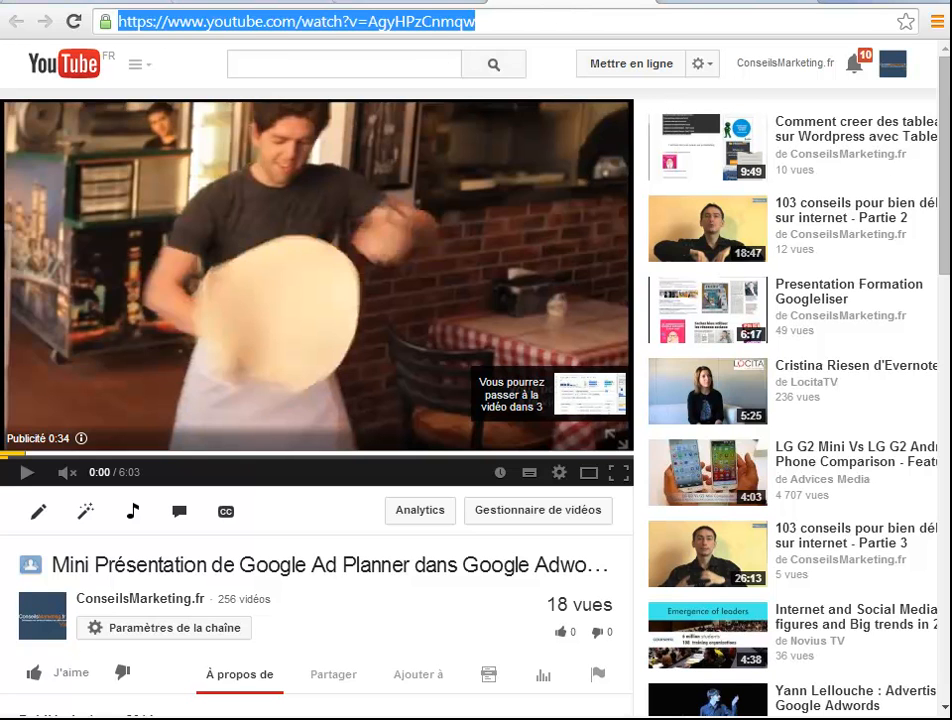
click(223, 4)
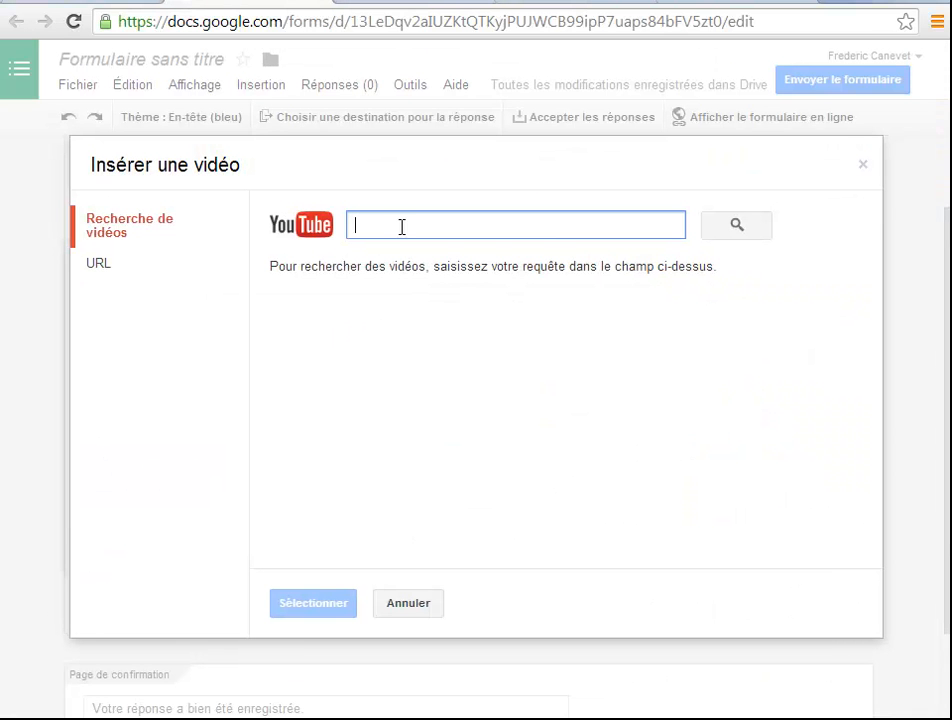
key(ctrl+v)
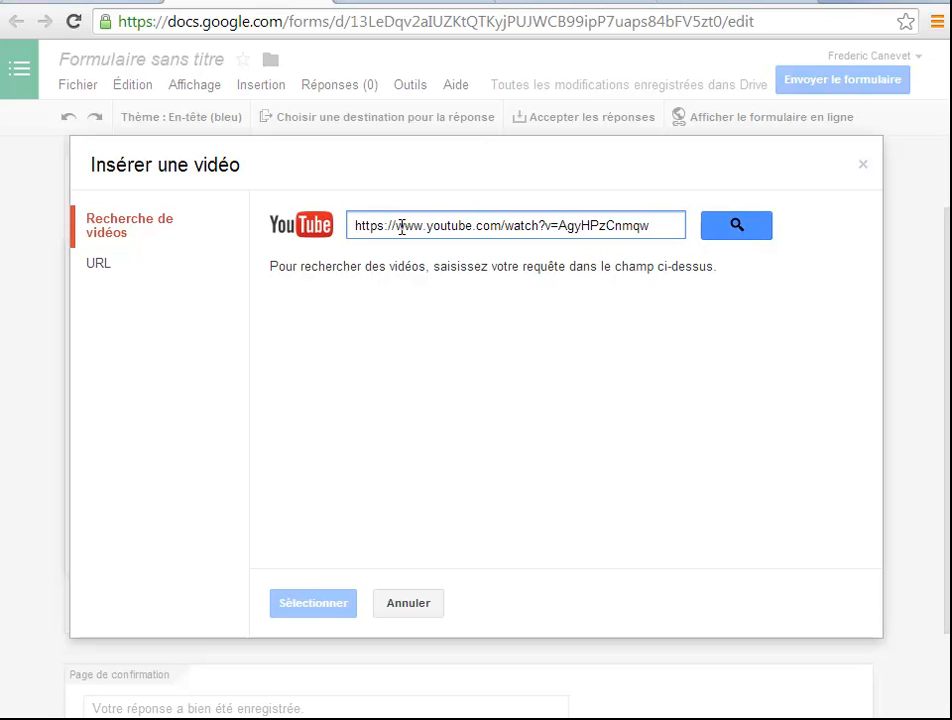
click(758, 225)
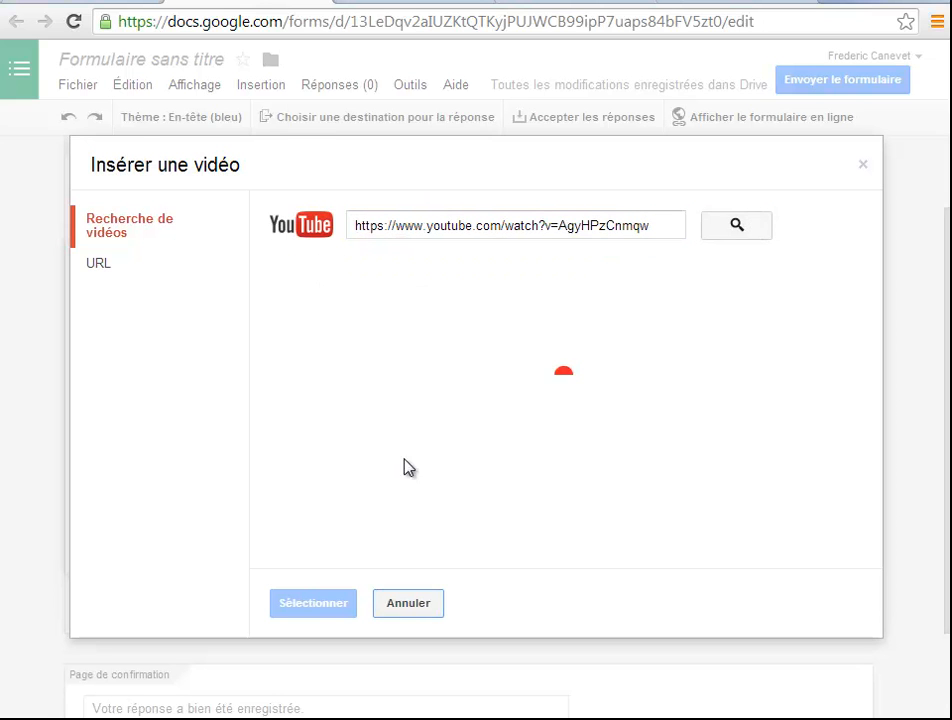
click(442, 333)
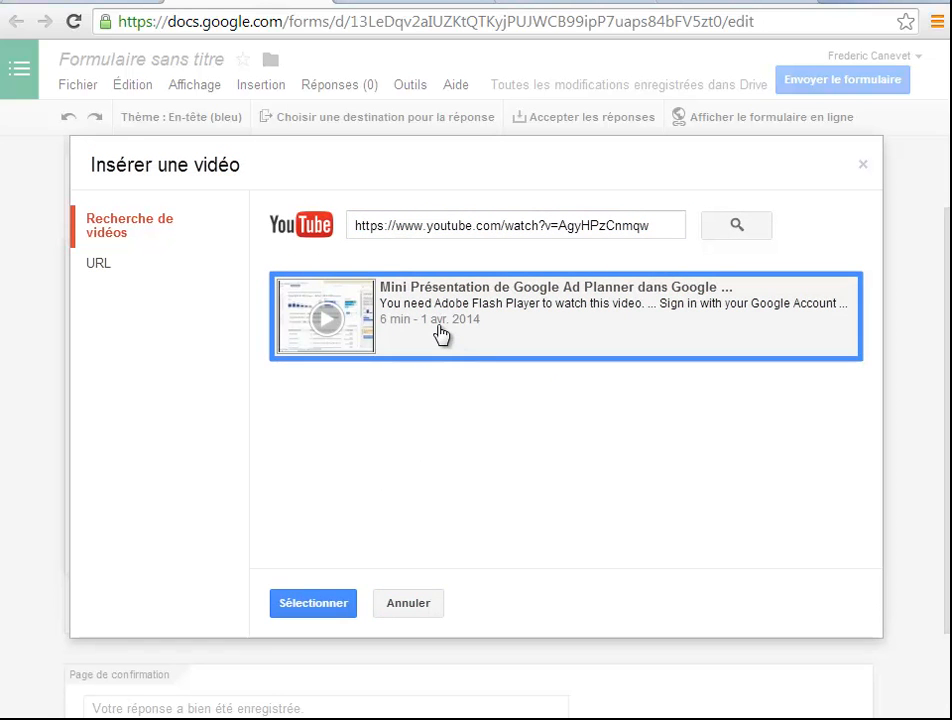
click(314, 603)
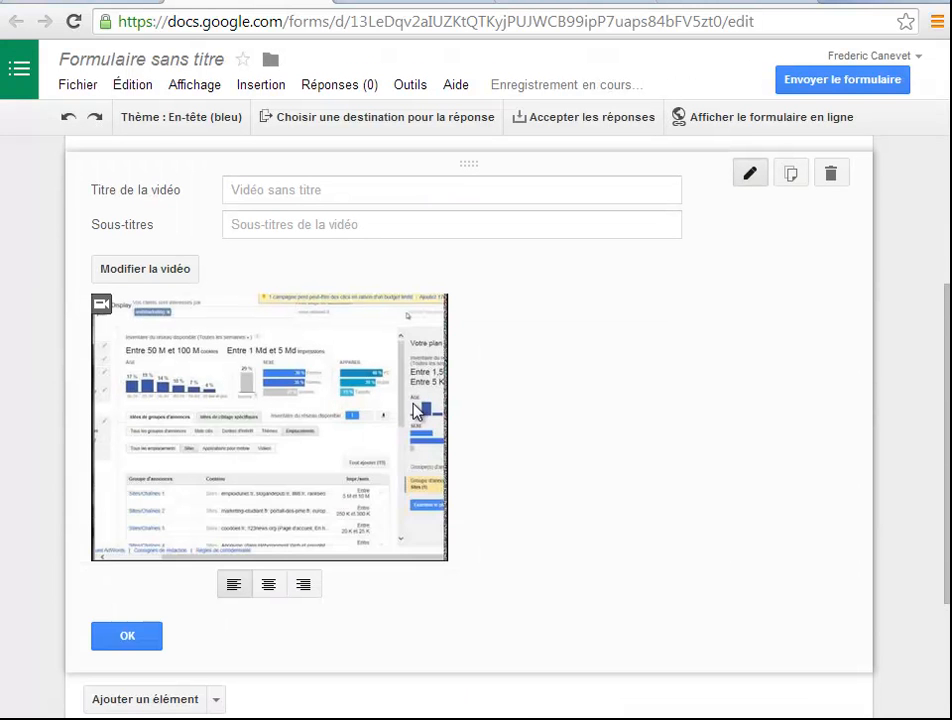
Title the inserted video "Test connaissances chapitre 1" and centre it in the form
scroll(416, 412, up, 2)
click(285, 370)
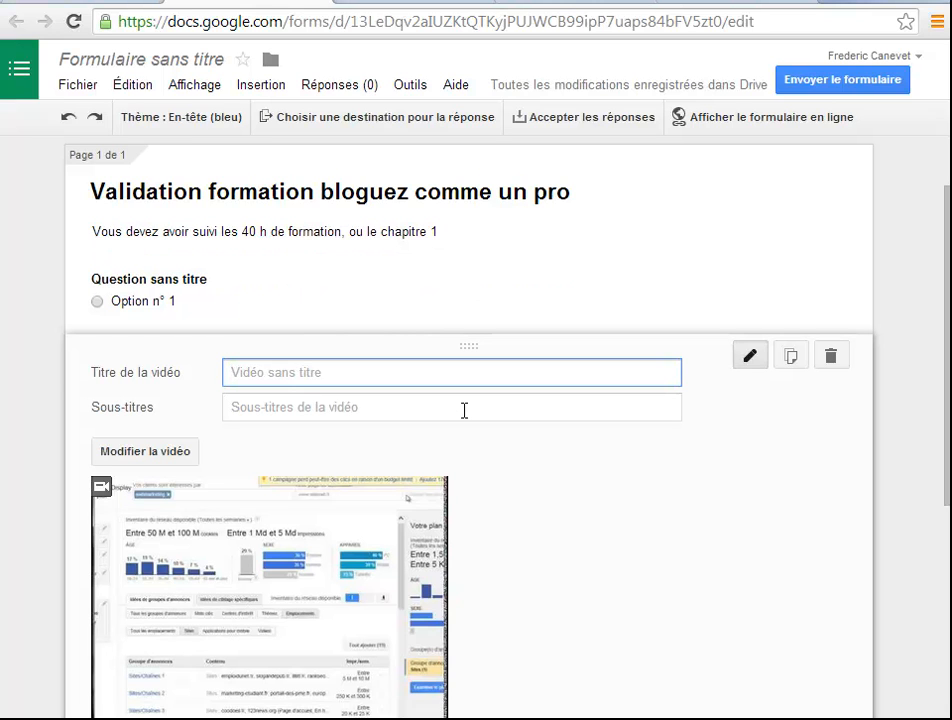
text(Test connaissances chapitre)
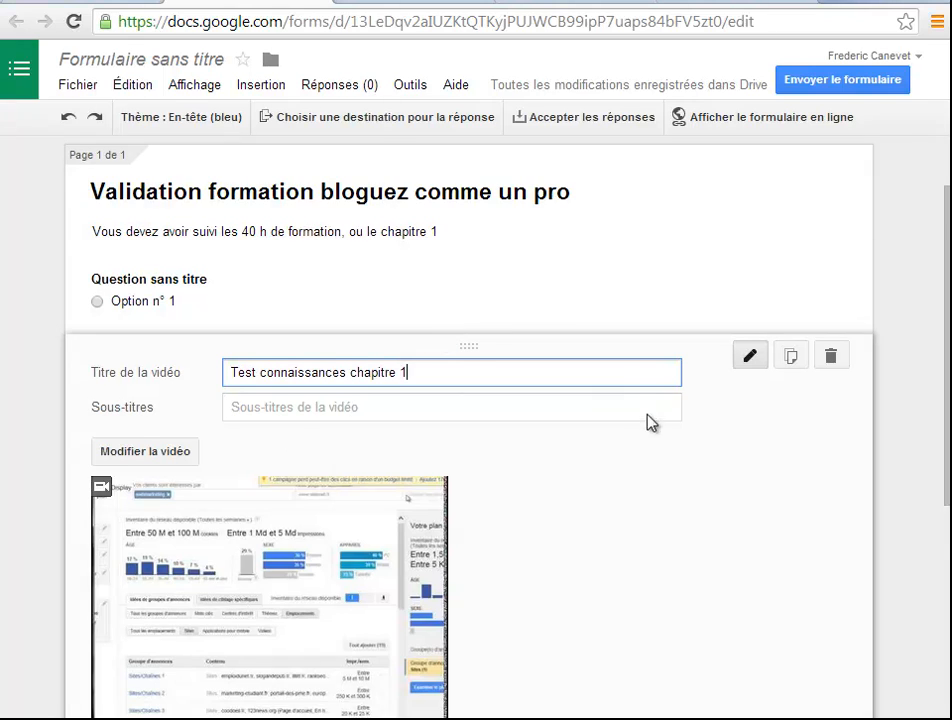
scroll(550, 410, down, 1)
scroll(450, 420, down, 2)
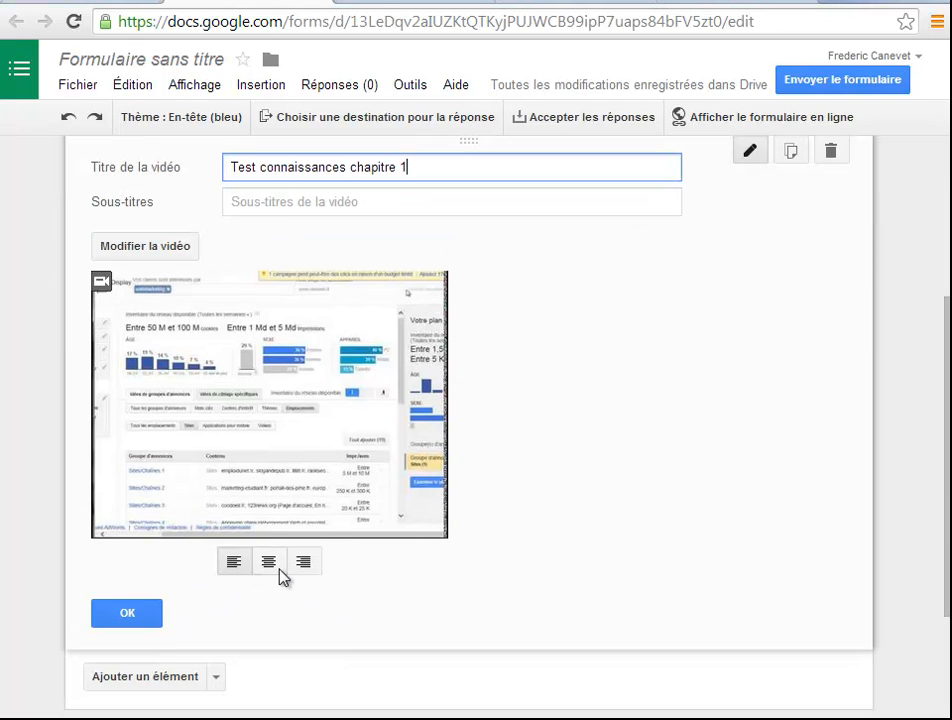
click(275, 569)
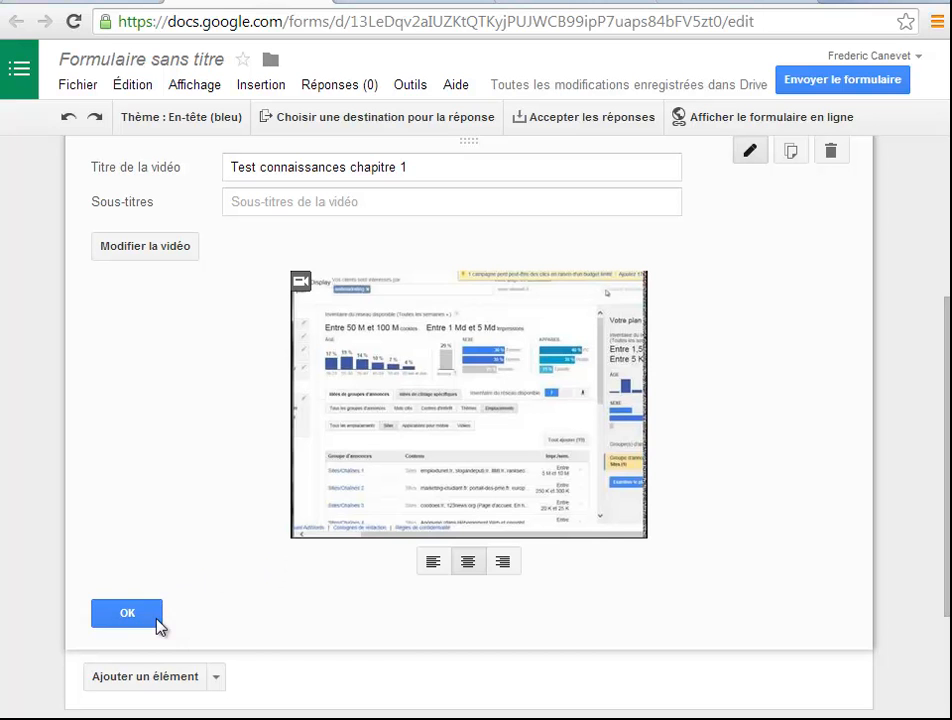
Add a multiple-choice question titled "Est-ce que Google Ad Planner permet de cibler les sites des concurrents ?" below the video
click(218, 678)
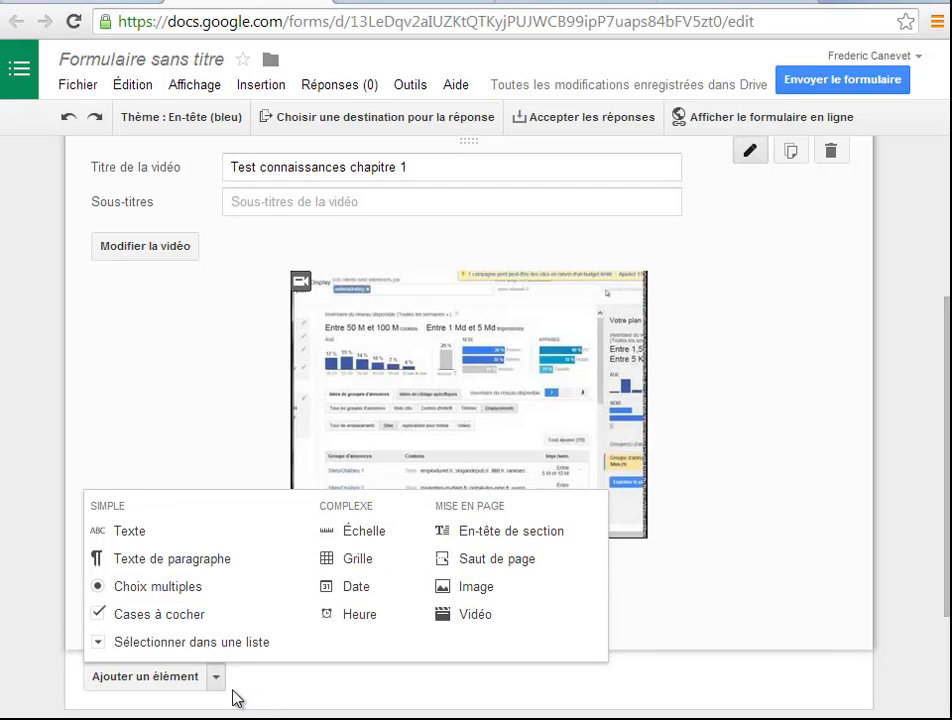
click(178, 597)
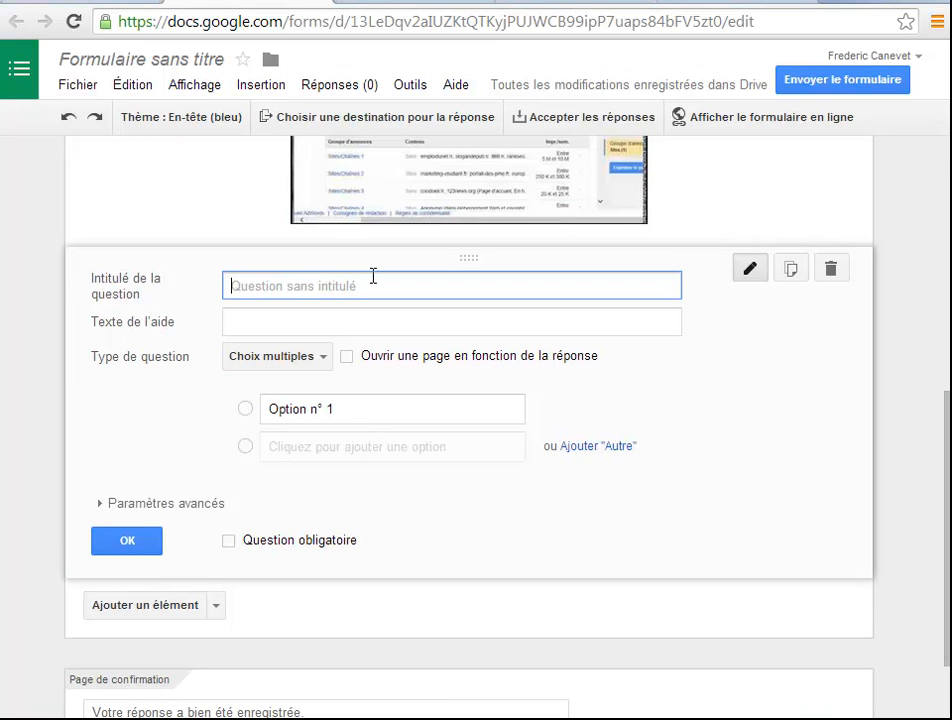
text(Est-ce que Google Ad Planner permet de cibler les sites des concurrents ?)
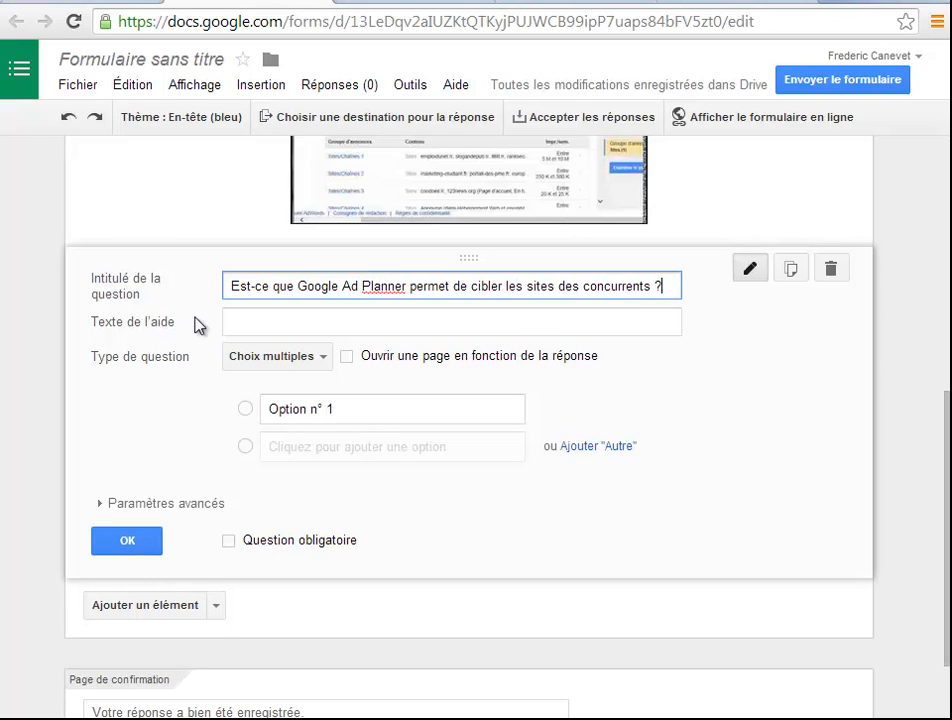
click(248, 321)
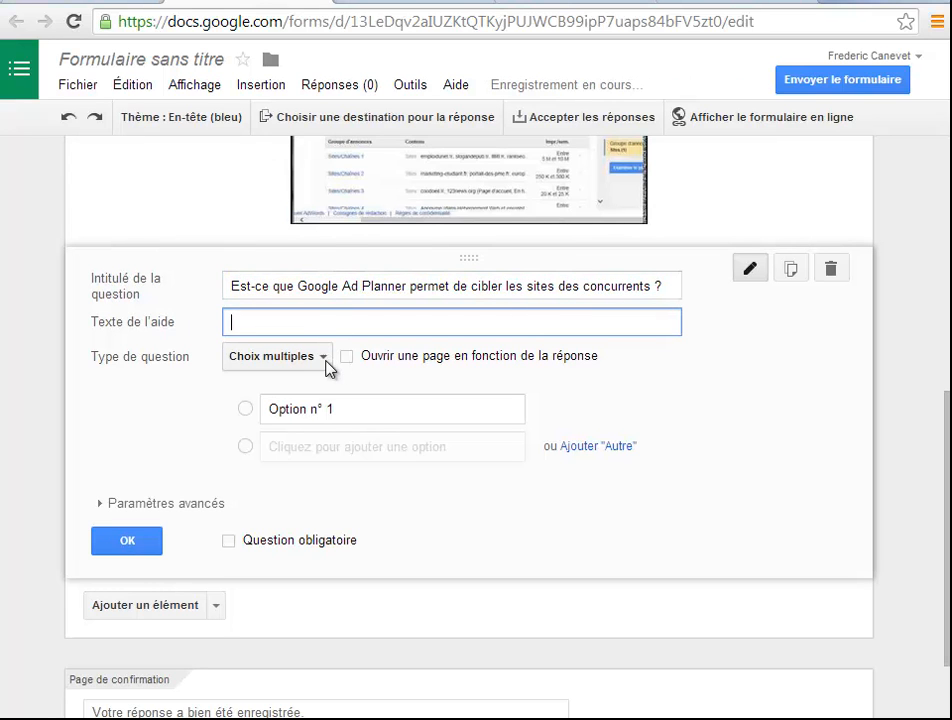
Set the question's two answer options to "Oui" and "Non"
click(372, 410)
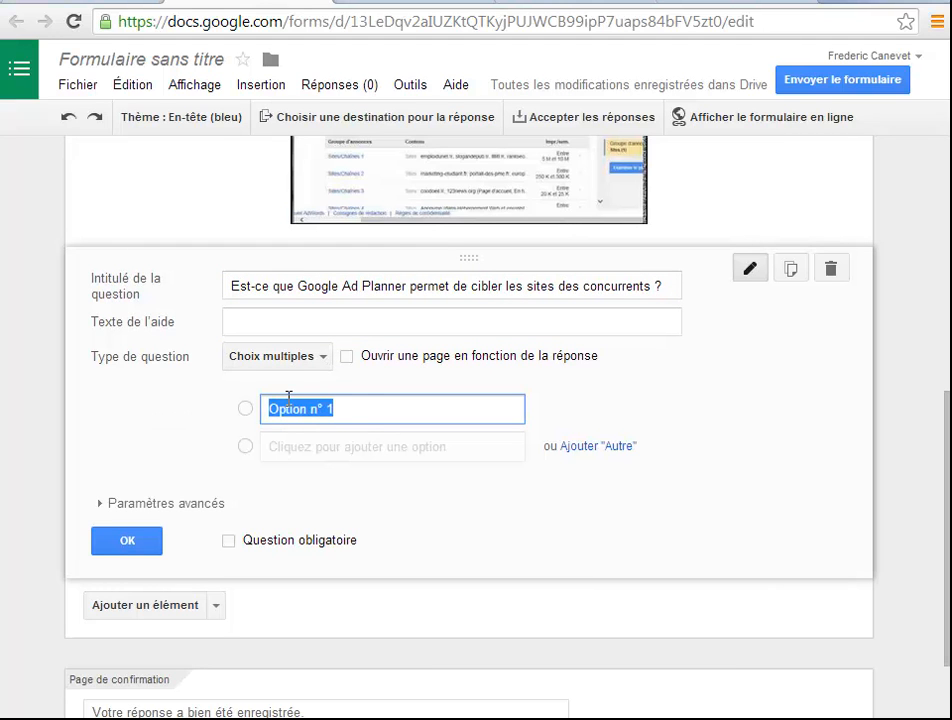
text(ui)
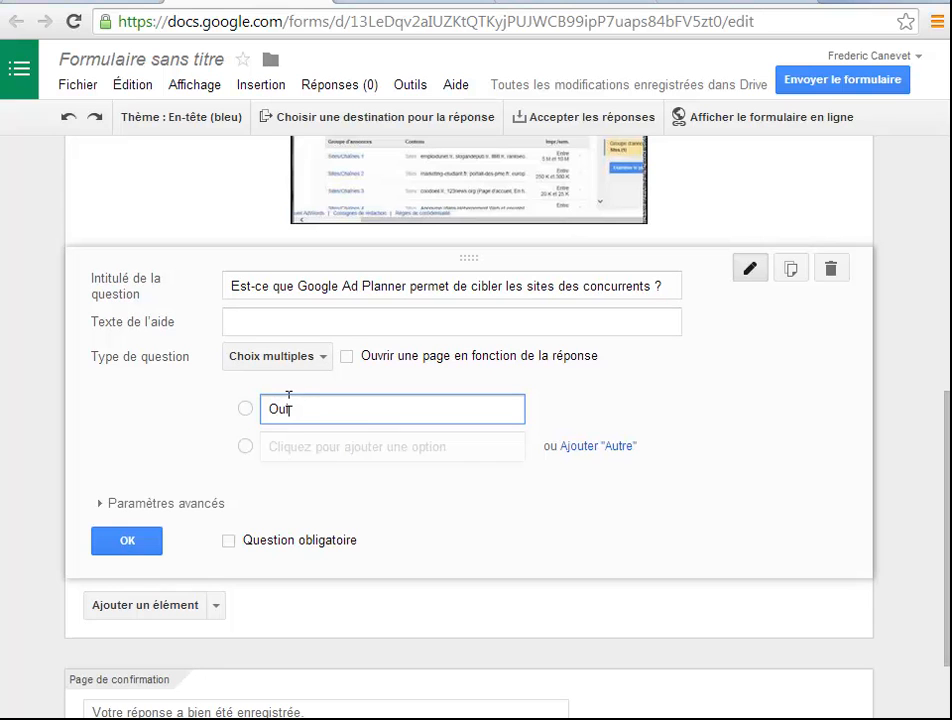
click(317, 446)
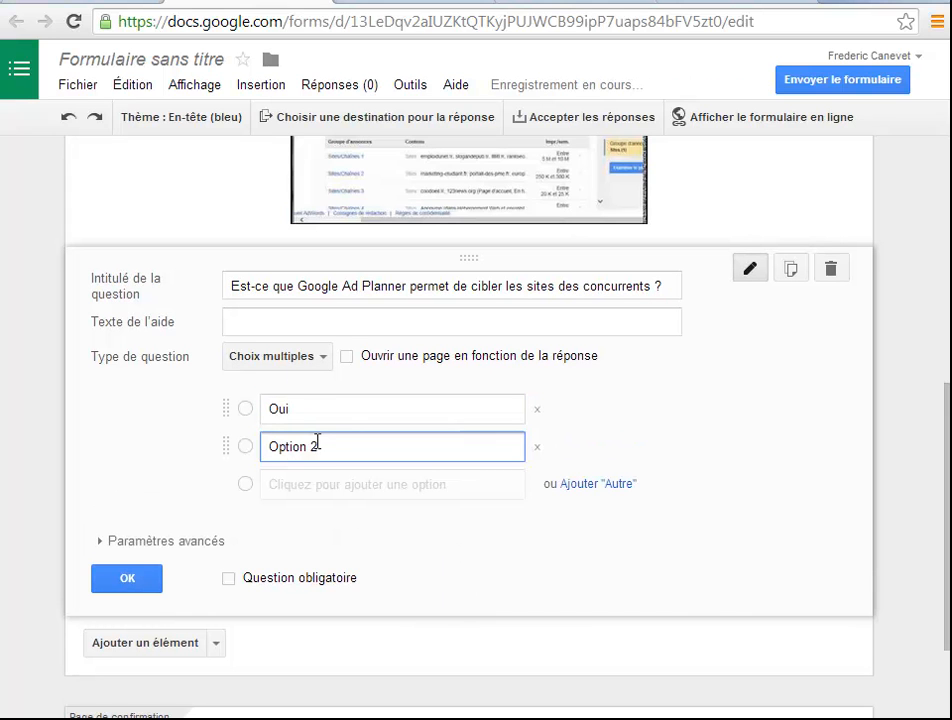
drag(355, 455, 250, 456)
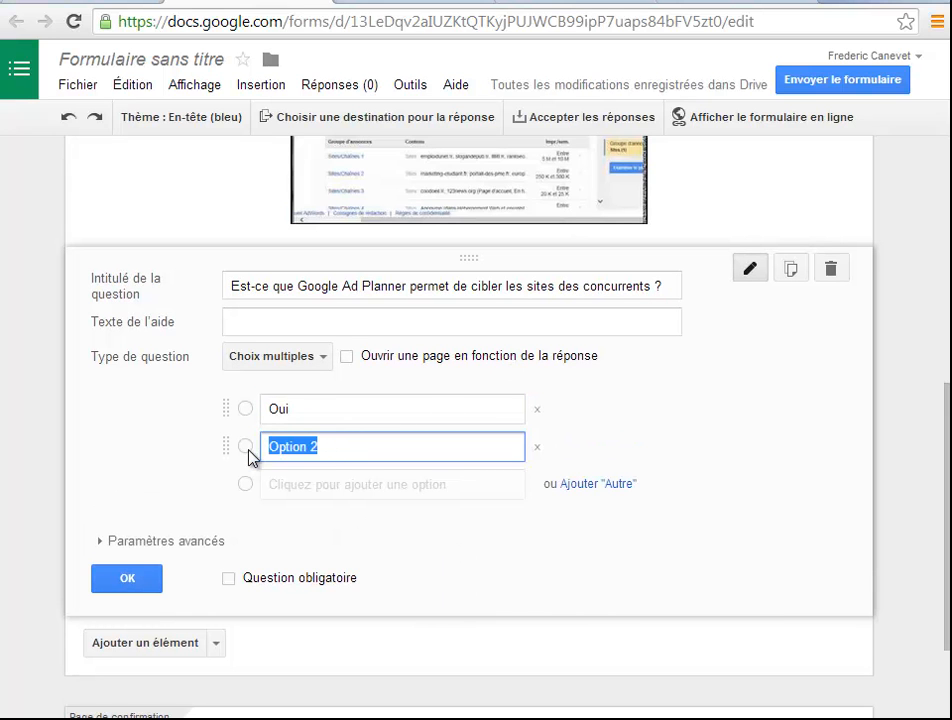
text(Non)
Make the question mandatory, expand its advanced settings and add an "Autre" answer option
click(229, 578)
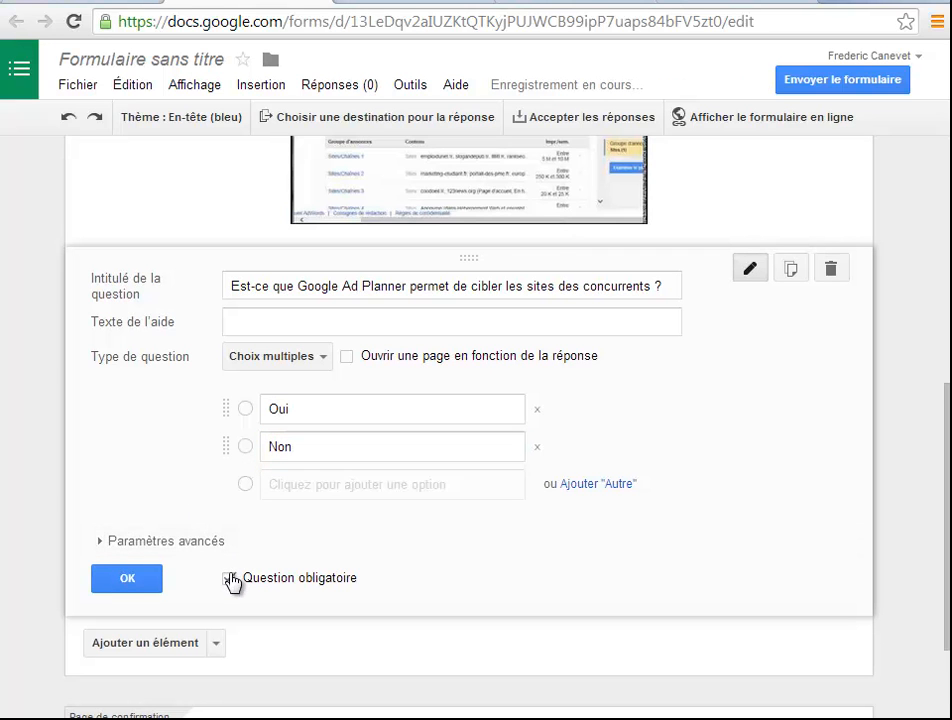
click(178, 543)
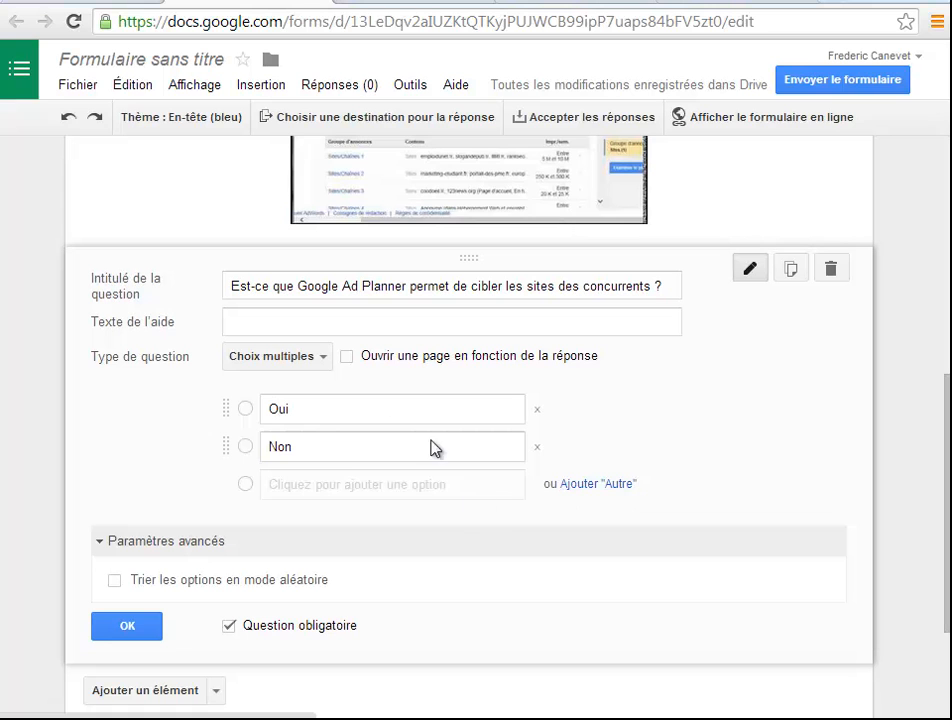
click(592, 485)
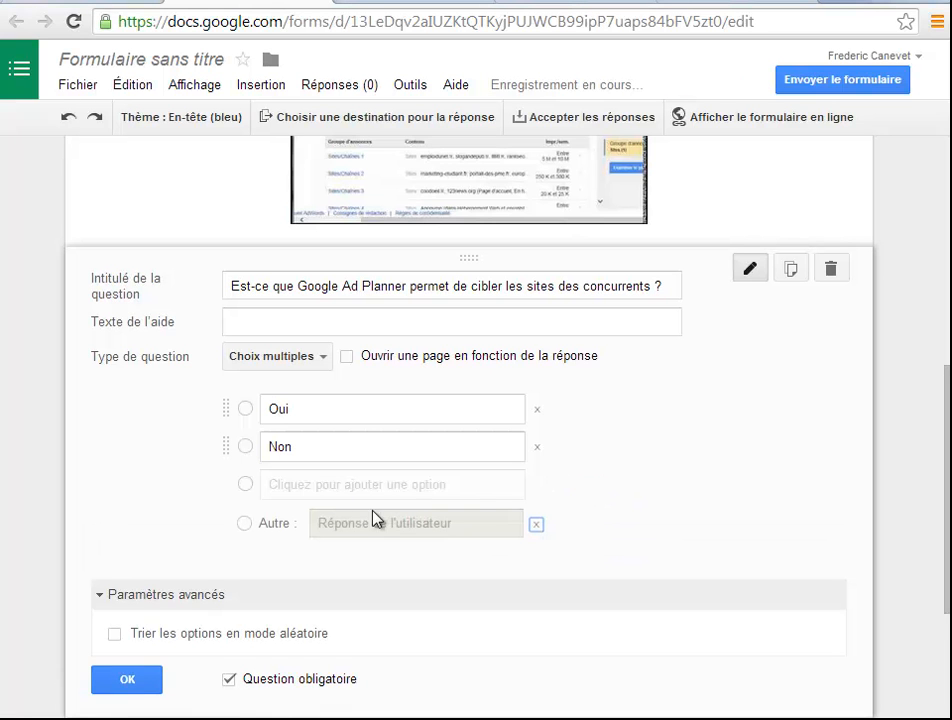
Delete the untitled question placed above the video
scroll(489, 531, up, 4)
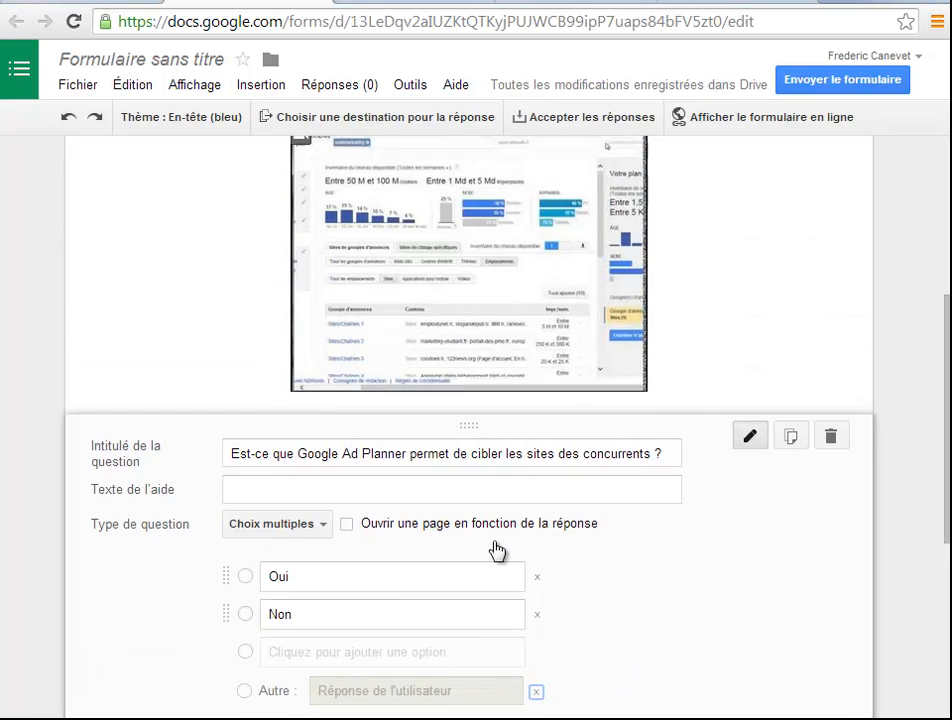
scroll(496, 545, up, 3)
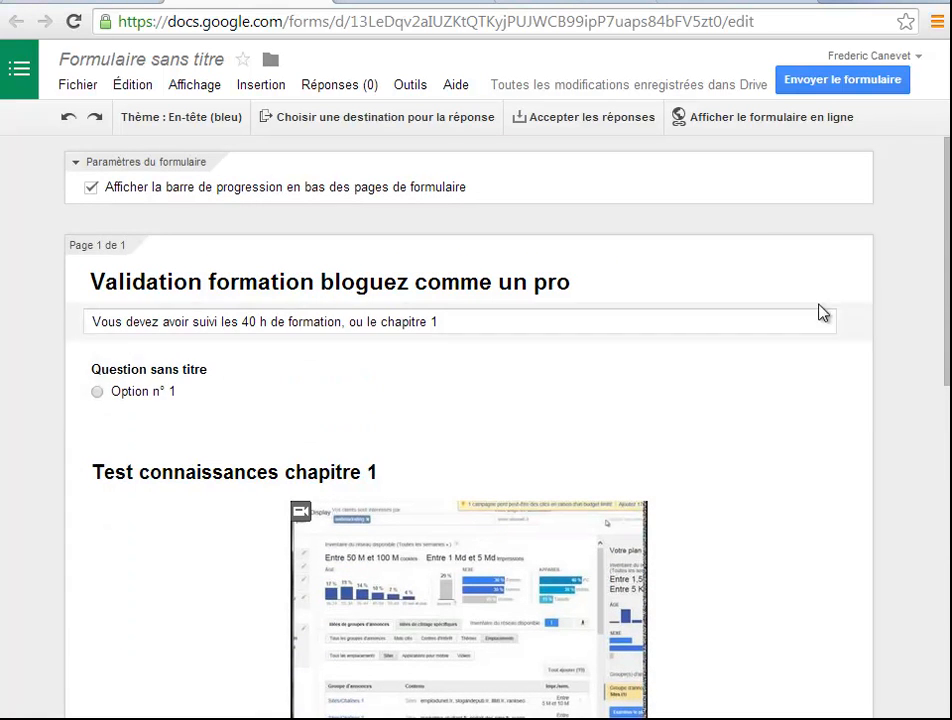
click(831, 364)
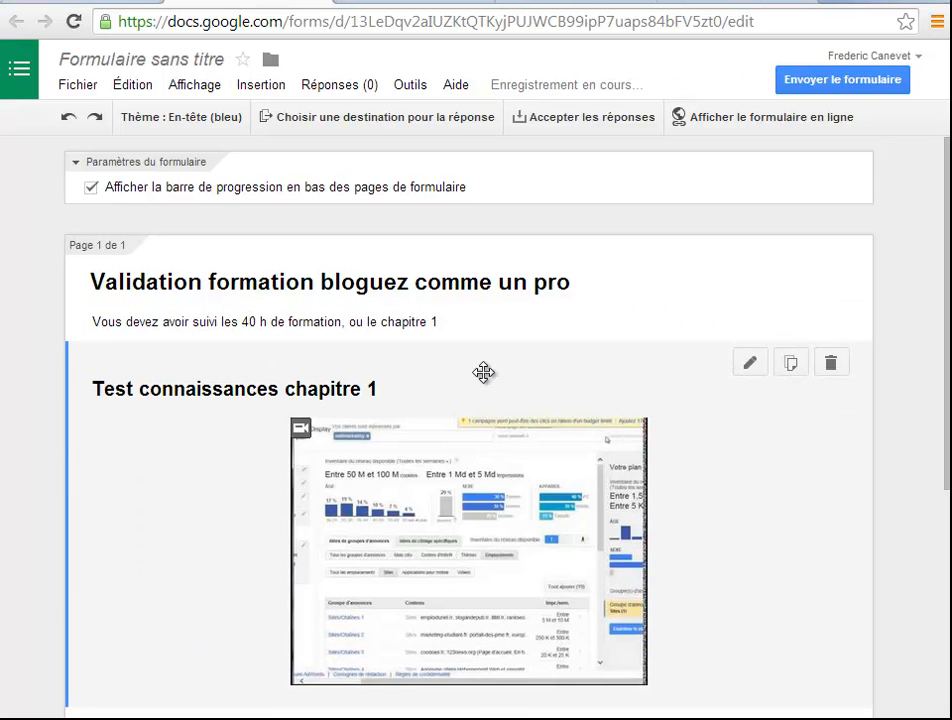
Review the form from its title down to the confirmation page, opening and closing the Google Ad Planner question's editor
scroll(735, 420, down, 4)
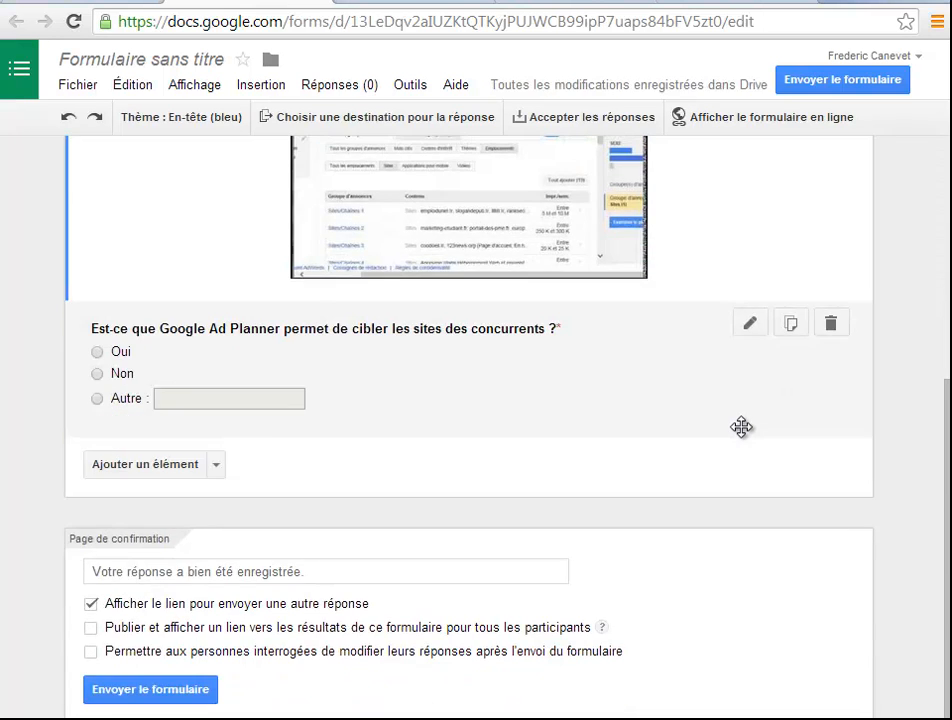
scroll(743, 427, up, 5)
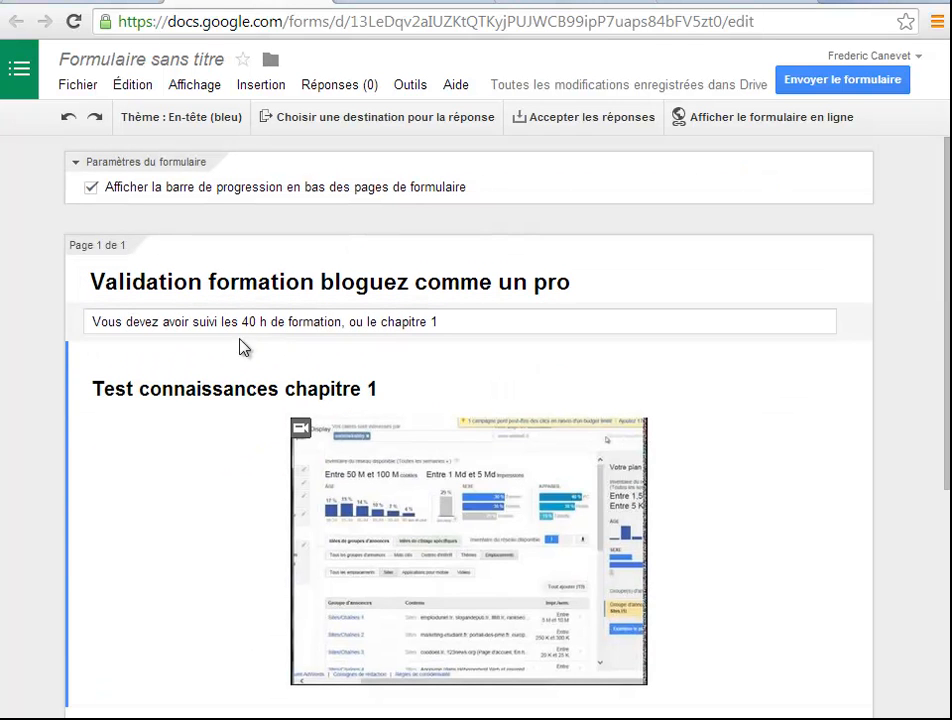
scroll(370, 347, down, 3)
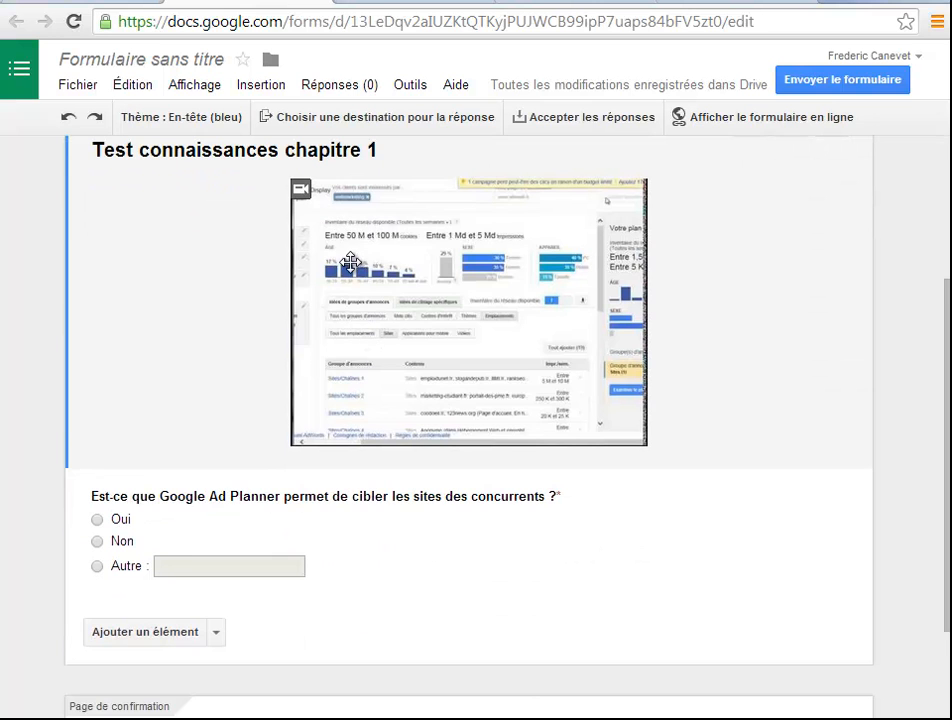
scroll(288, 290, down, 2)
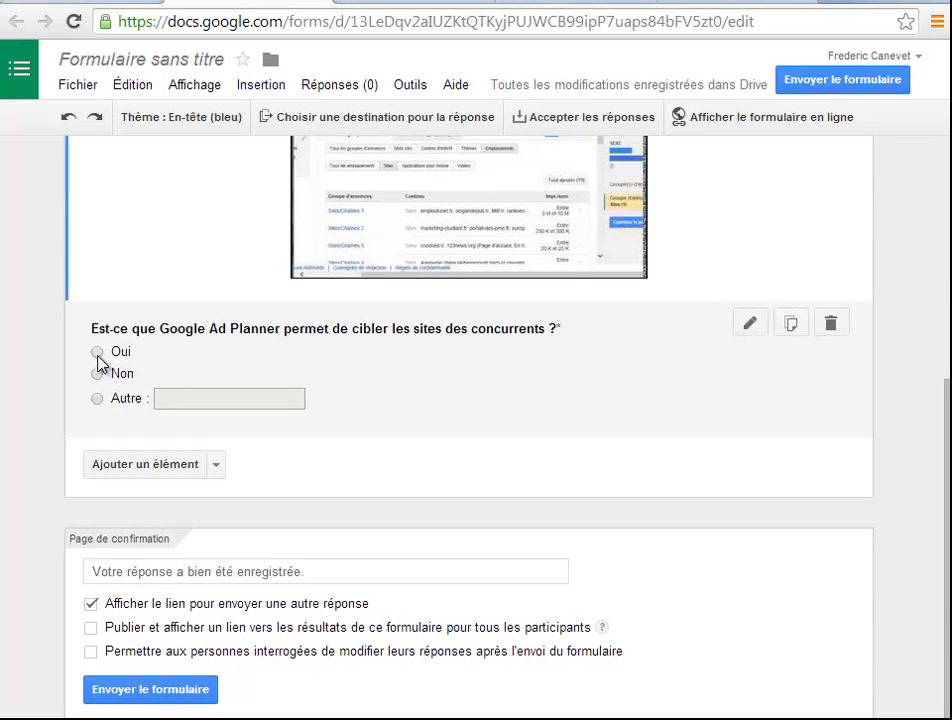
click(94, 354)
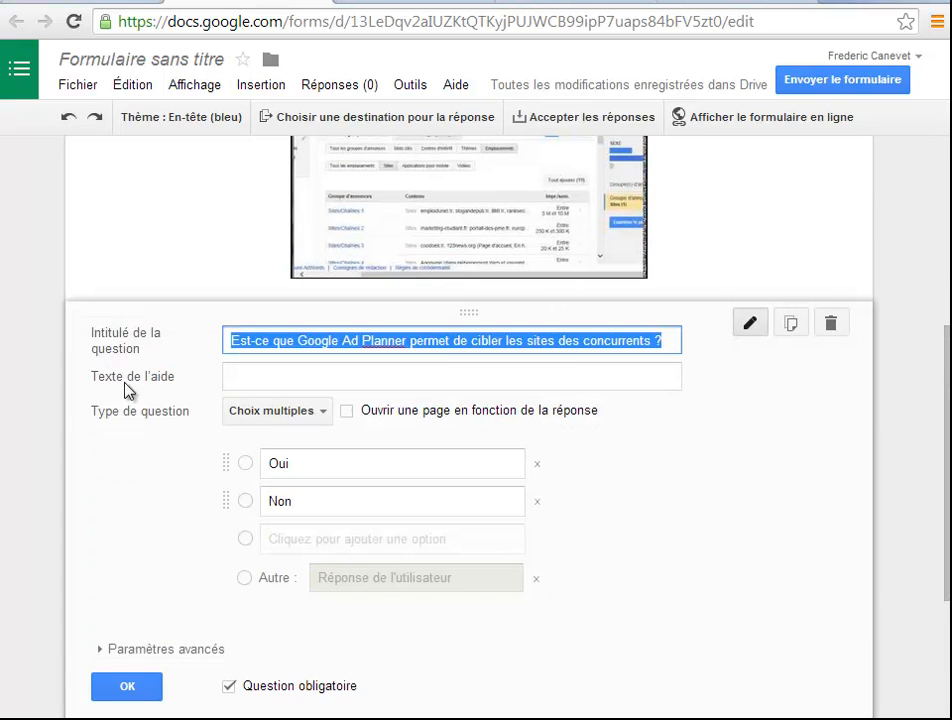
click(127, 687)
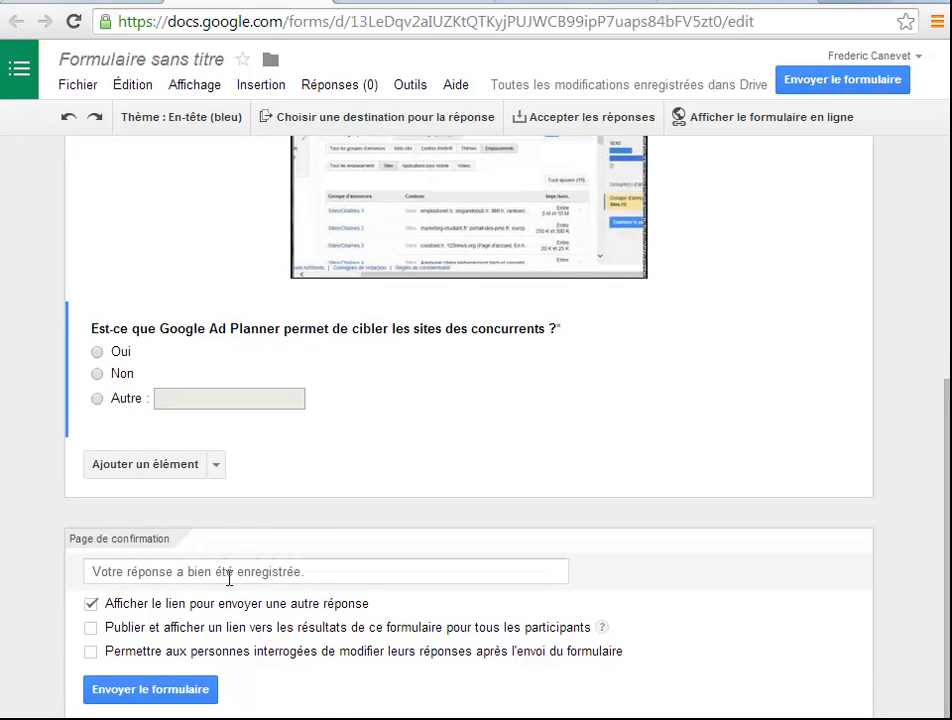
click(310, 573)
drag(343, 573, 92, 572)
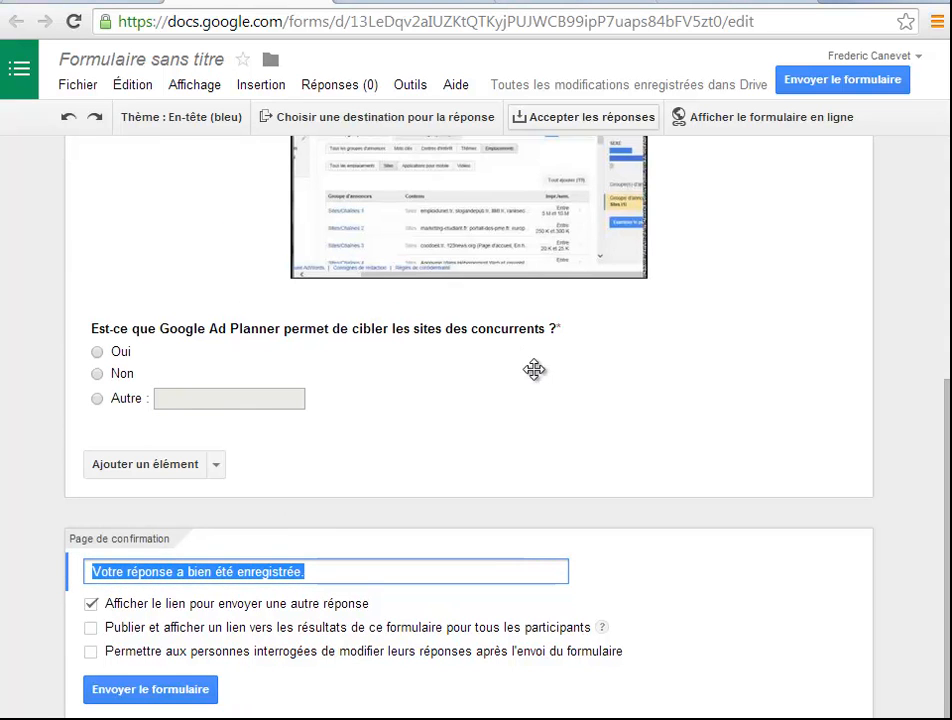
click(833, 5)
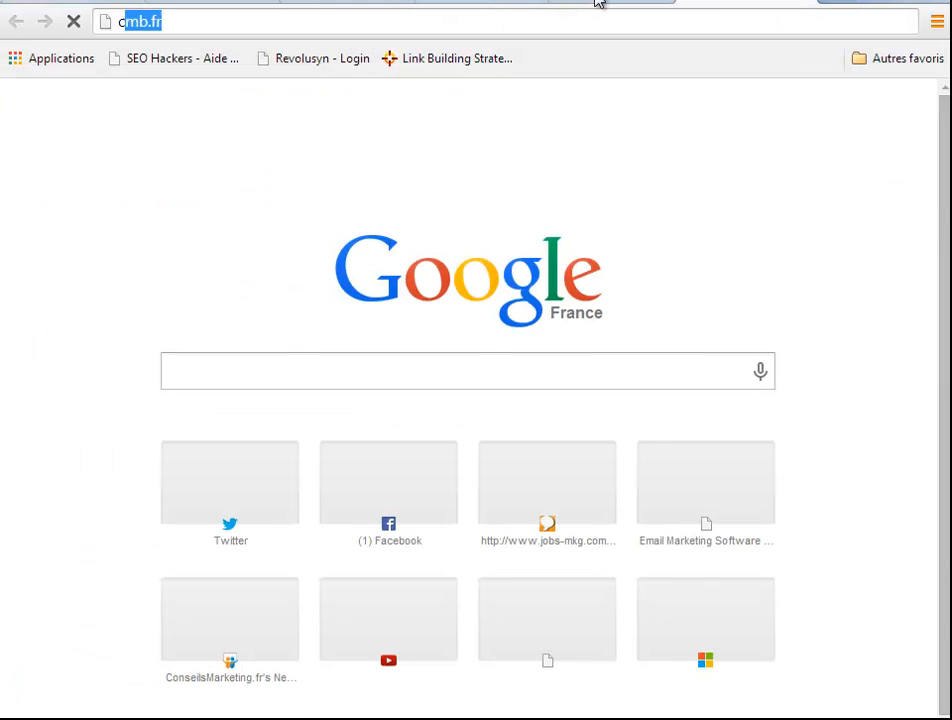
text(c)
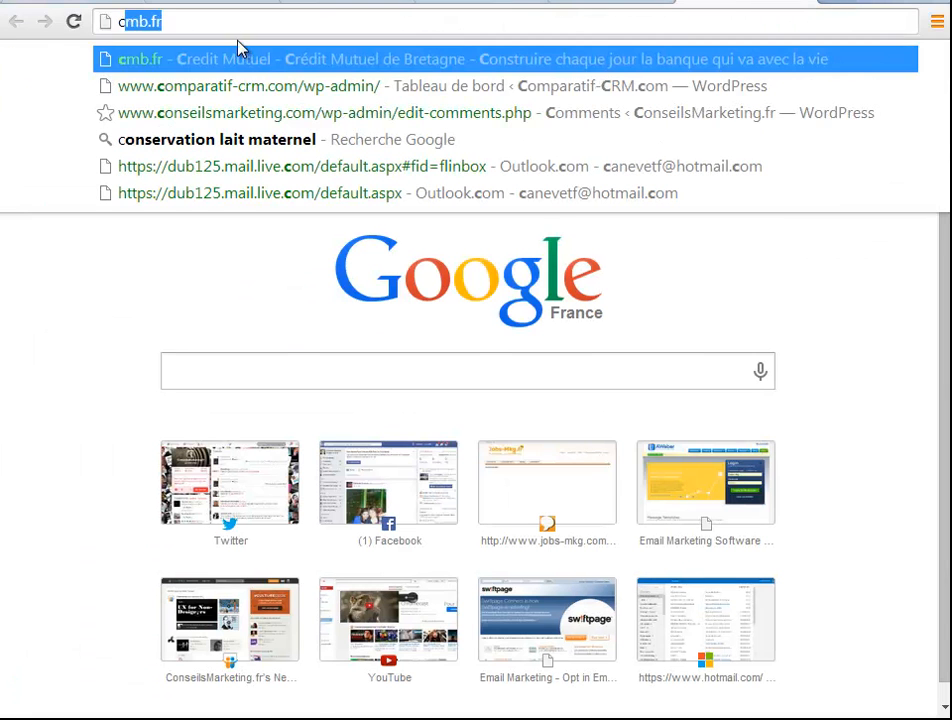
click(275, 113)
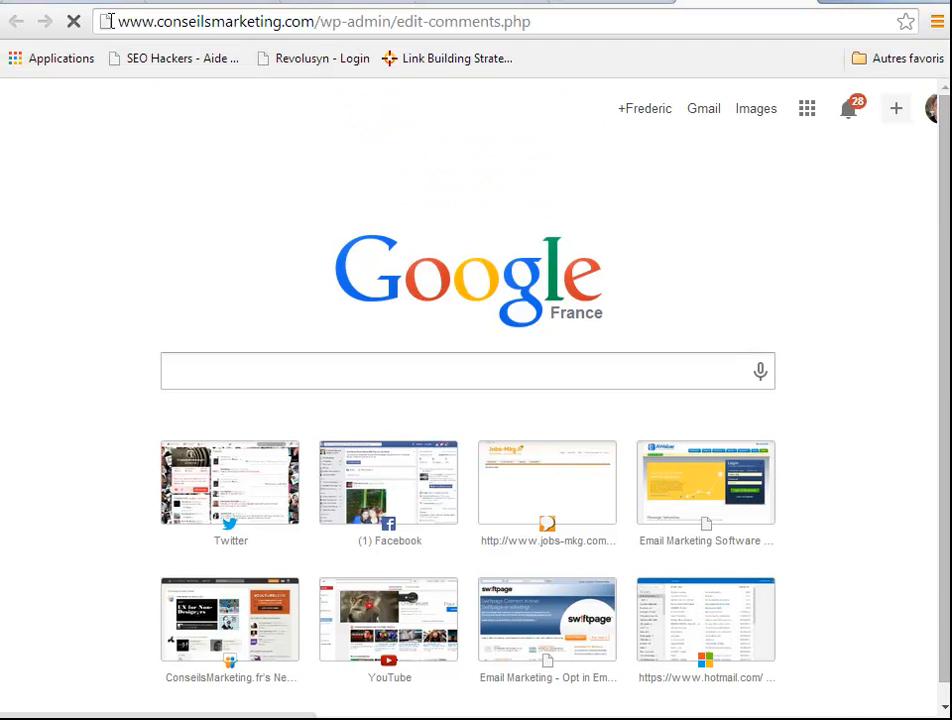
drag(316, 22, 8, 16)
key(ctrl+c)
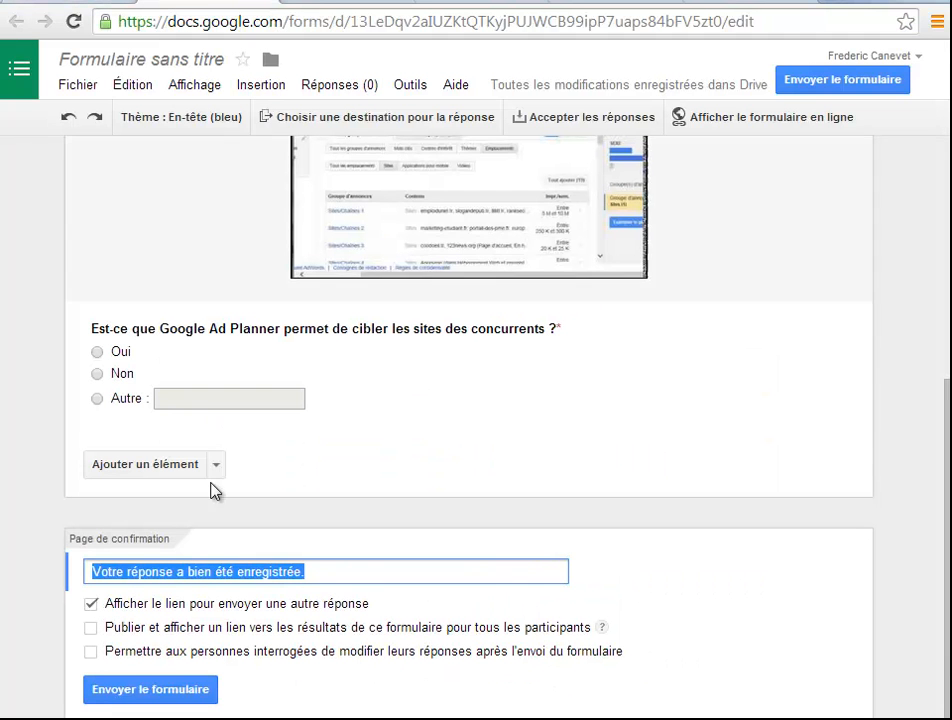
drag(360, 566, 68, 565)
key(ctrl+v)
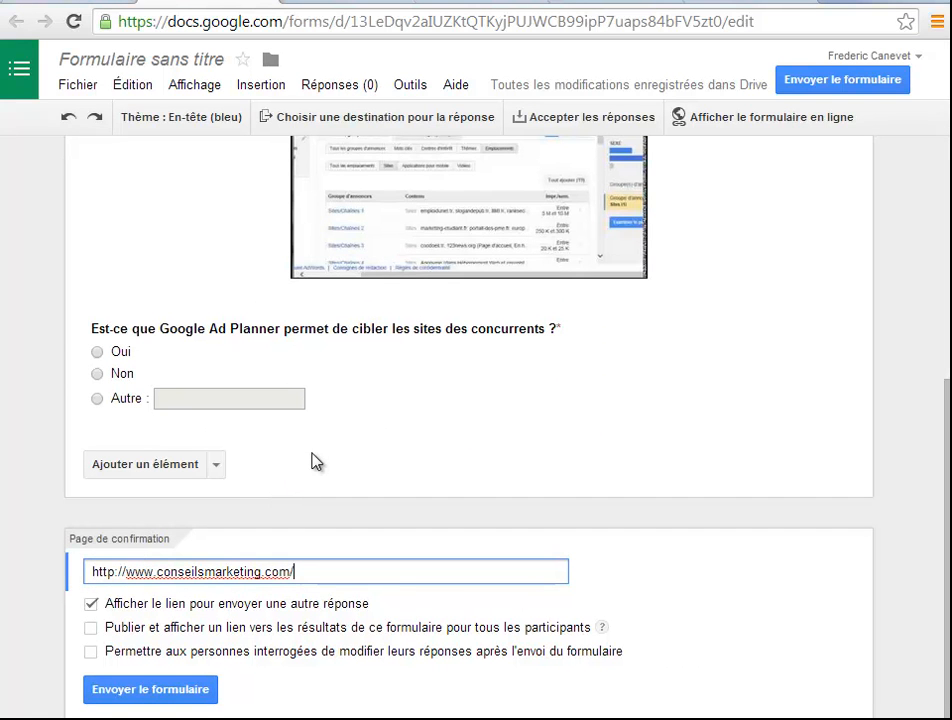
click(634, 561)
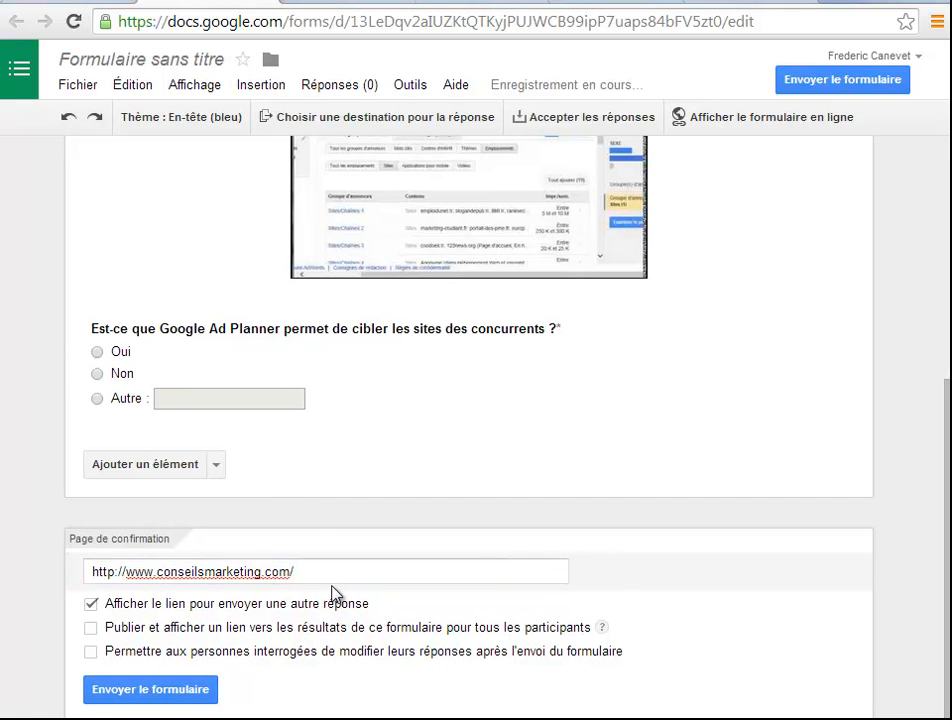
Allow respondents to edit their answers after submitting the form, in the confirmation page options
drag(335, 571, 55, 584)
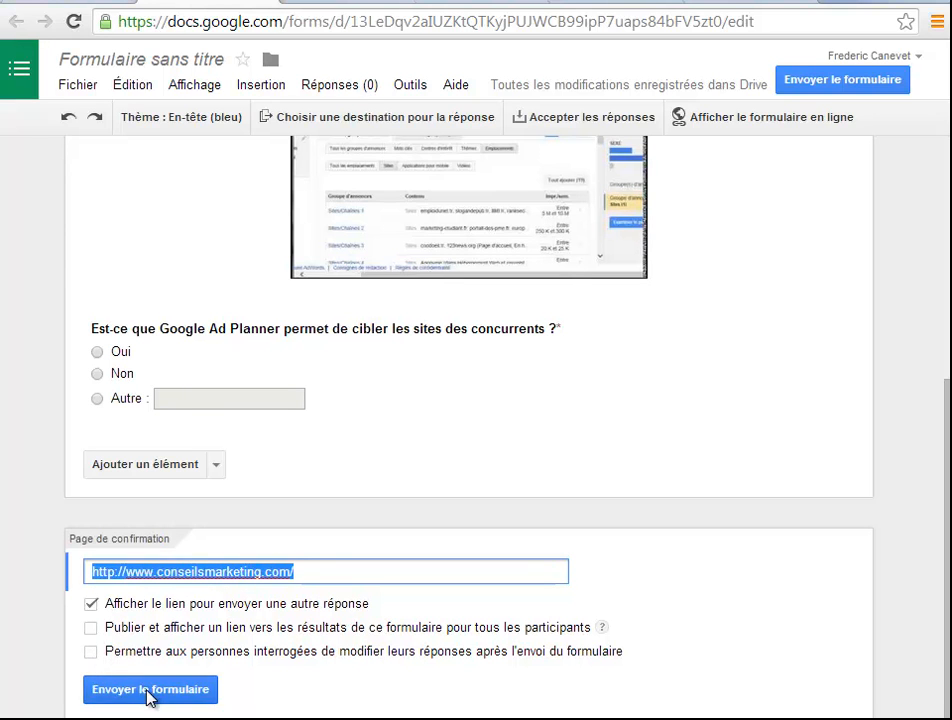
click(91, 652)
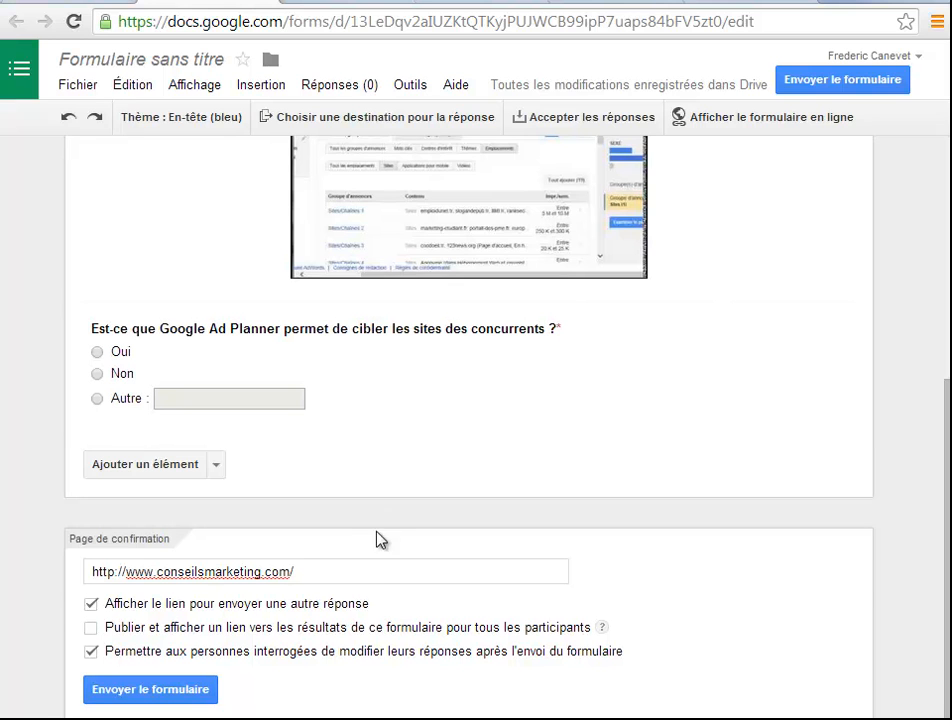
drag(319, 573, 27, 567)
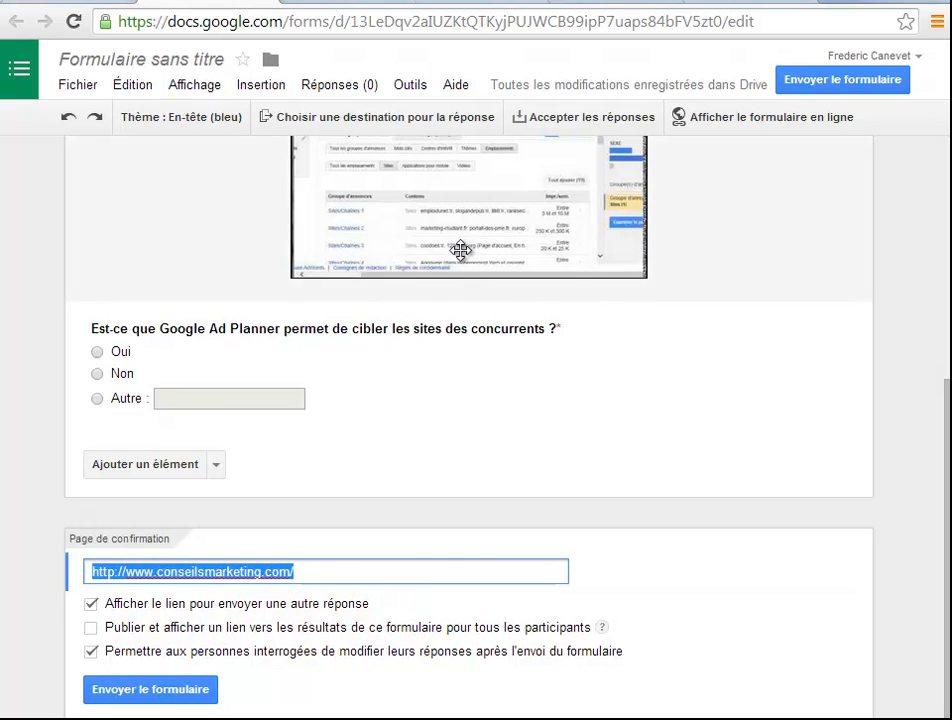
Review the form between its title and the confirmation page, opening and closing the video element's editor
scroll(360, 478, up, 3)
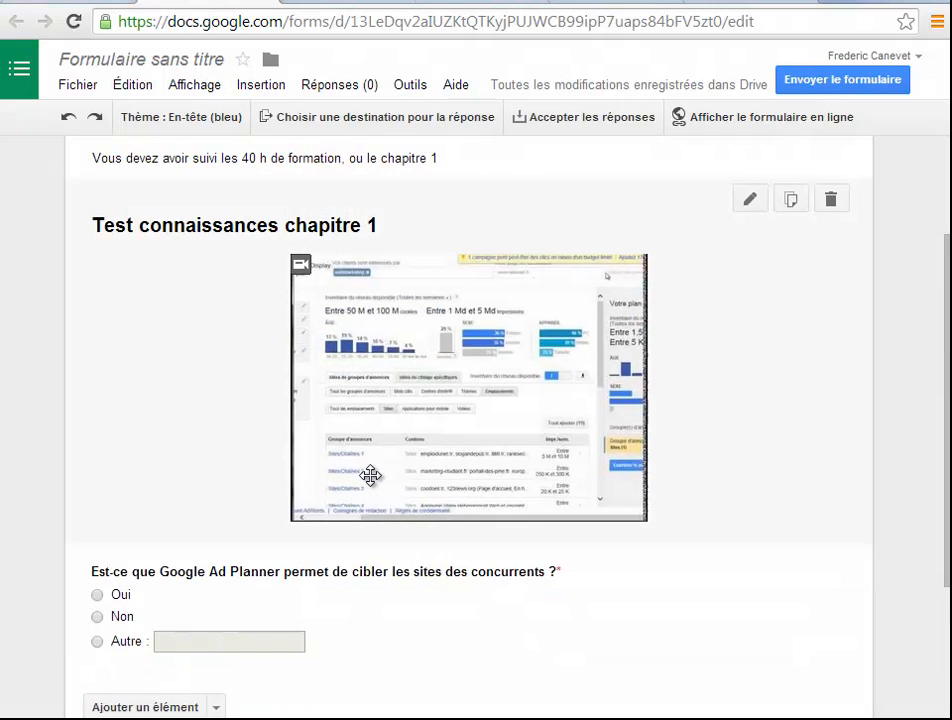
scroll(375, 483, down, 1)
scroll(390, 485, down, 3)
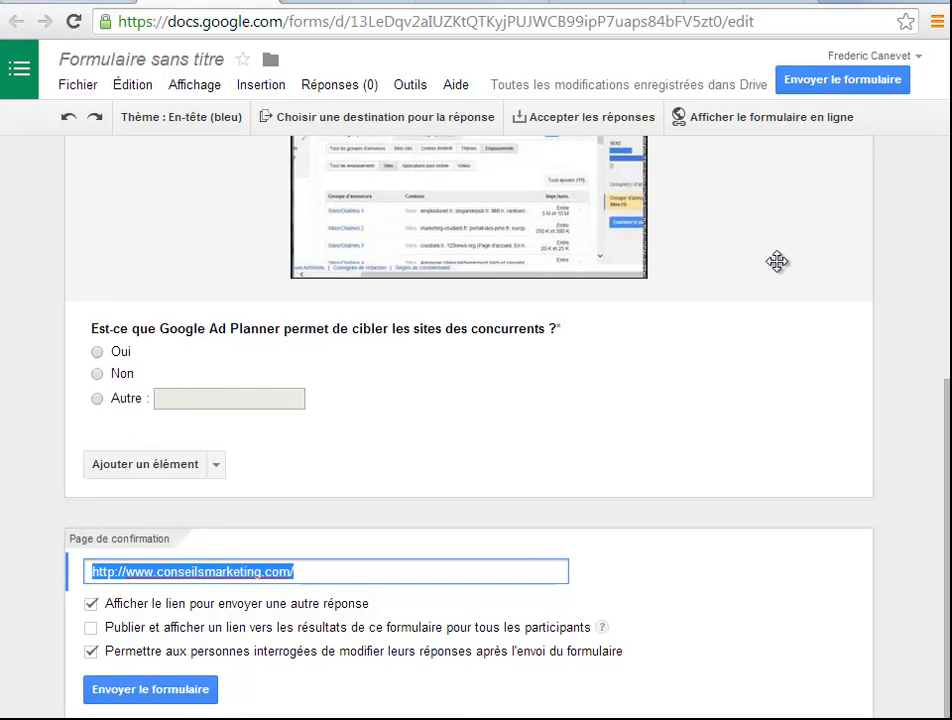
click(779, 265)
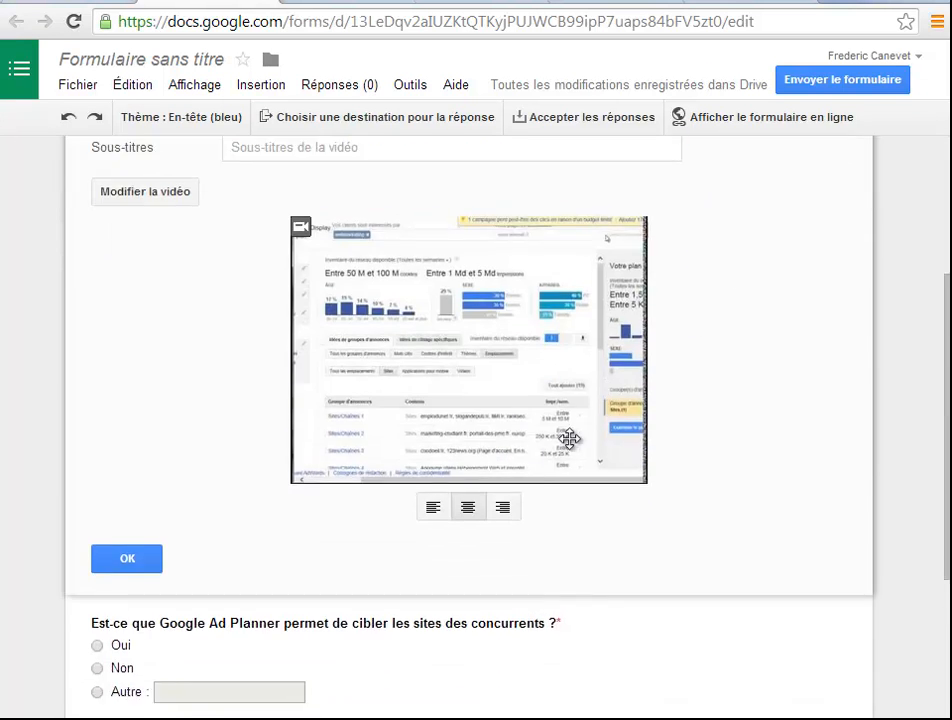
click(130, 450)
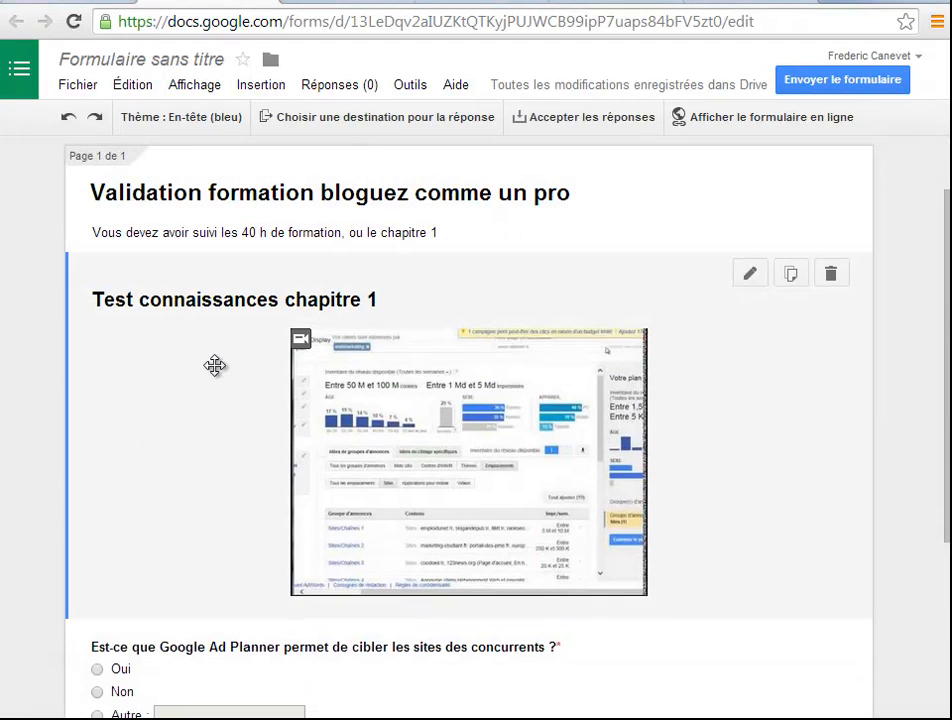
scroll(302, 293, up, 1)
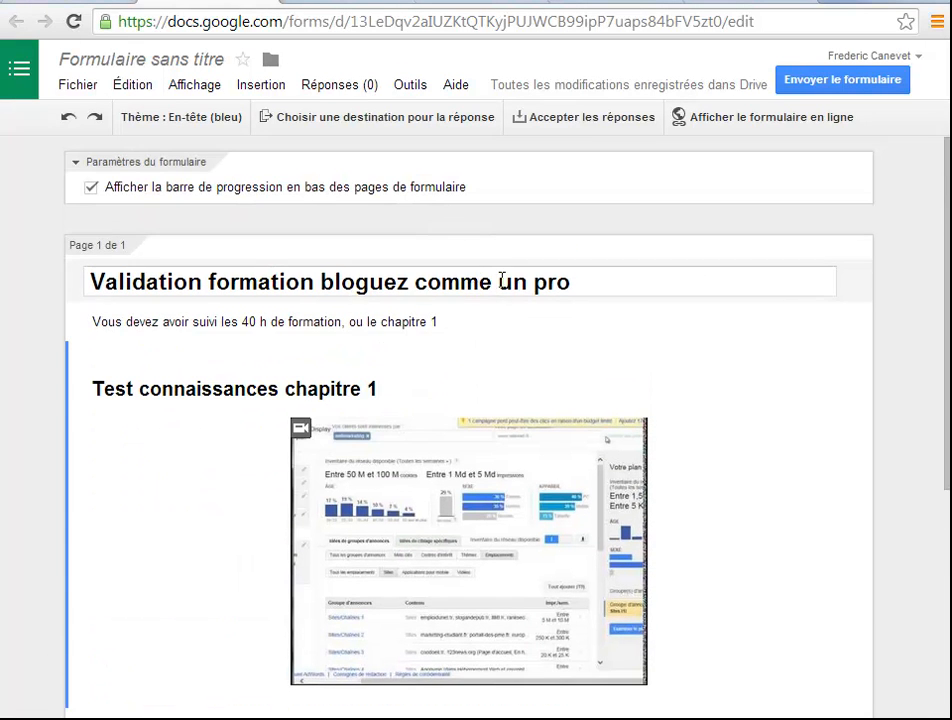
scroll(320, 305, down, 4)
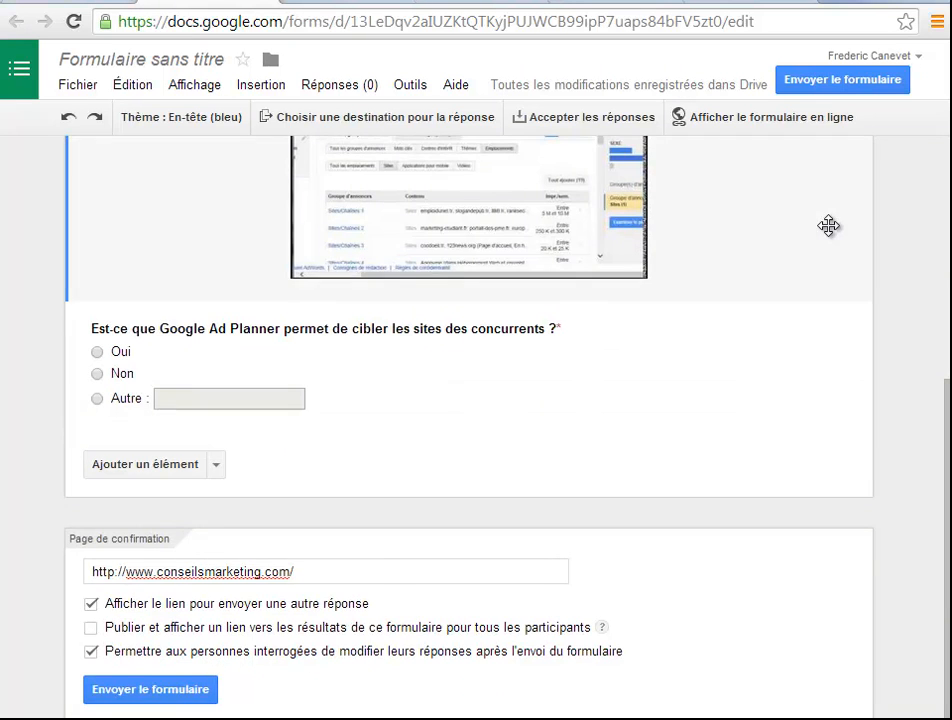
scroll(828, 226, up, 2)
scroll(914, 372, up, 2)
scroll(886, 455, down, 4)
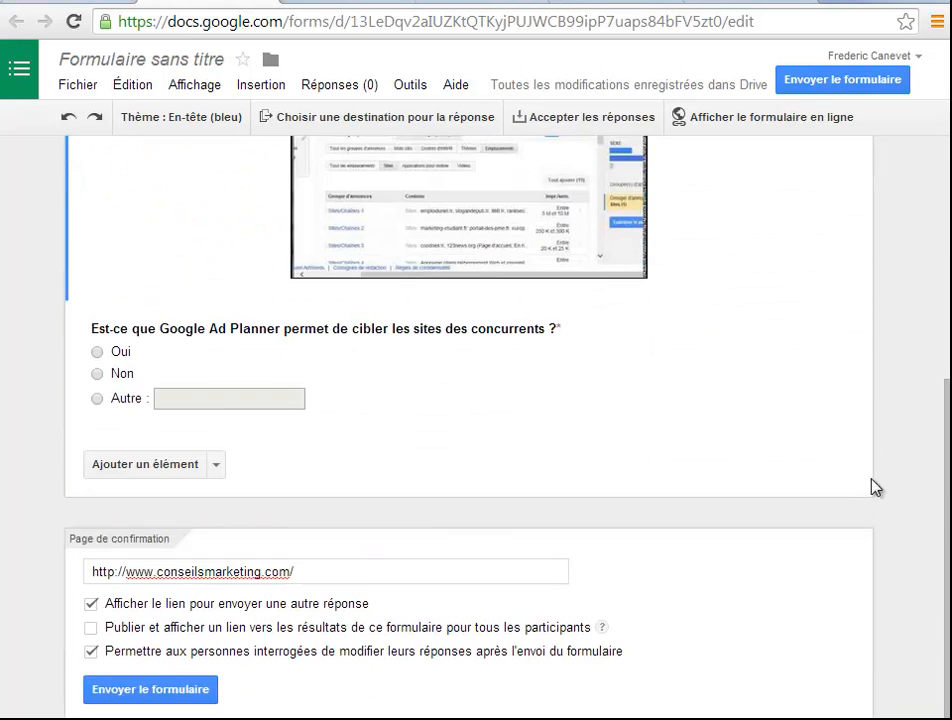
Add an image element after the Google Ad Planner question and import the sales pyramid picture into it
click(219, 470)
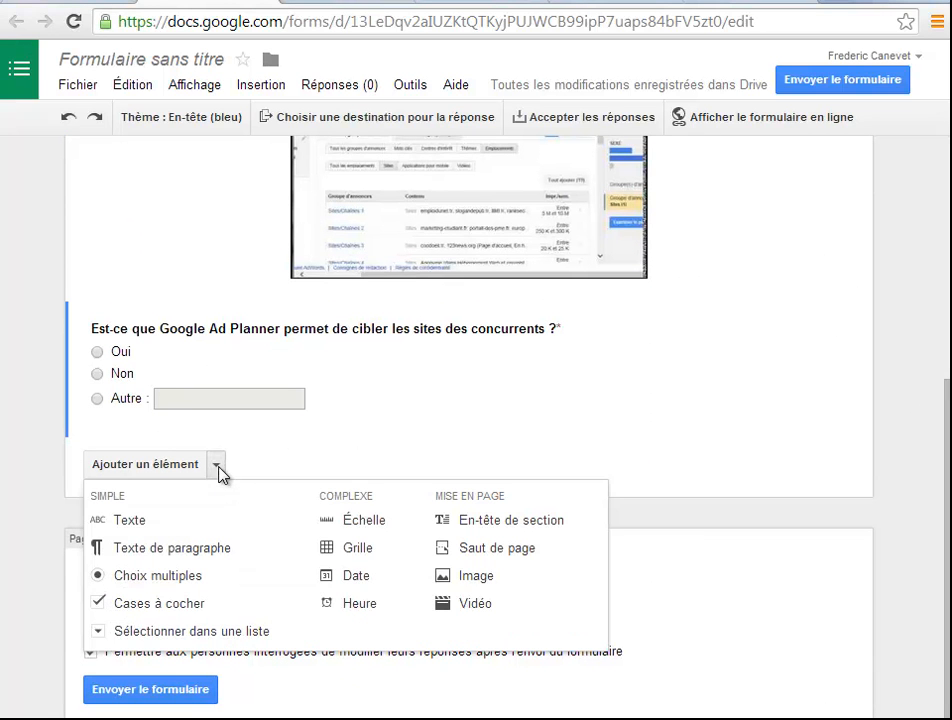
click(474, 578)
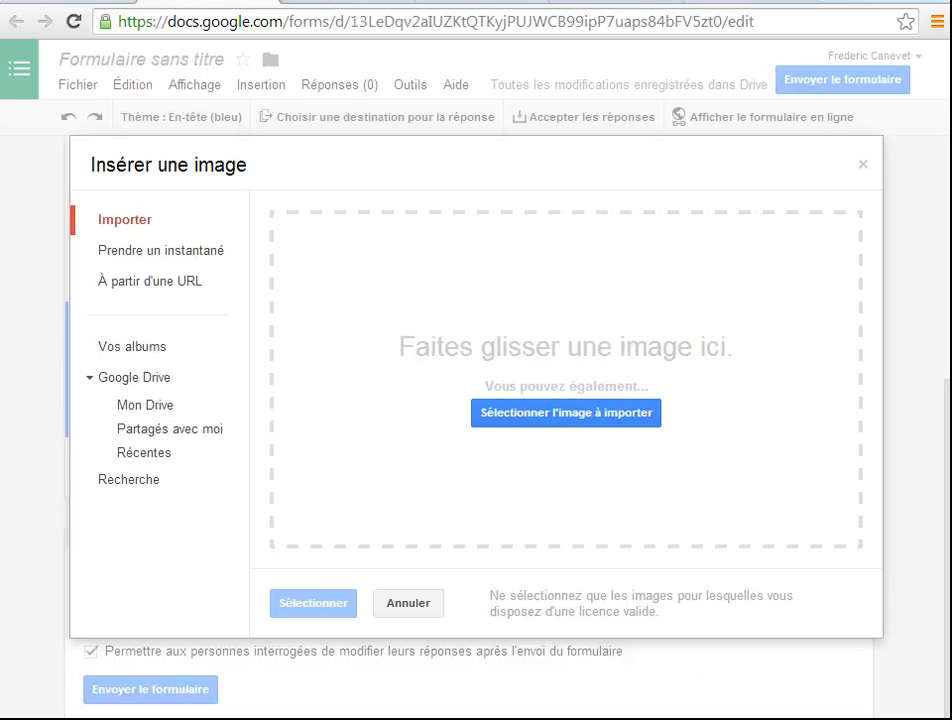
drag(950, 345, 650, 395)
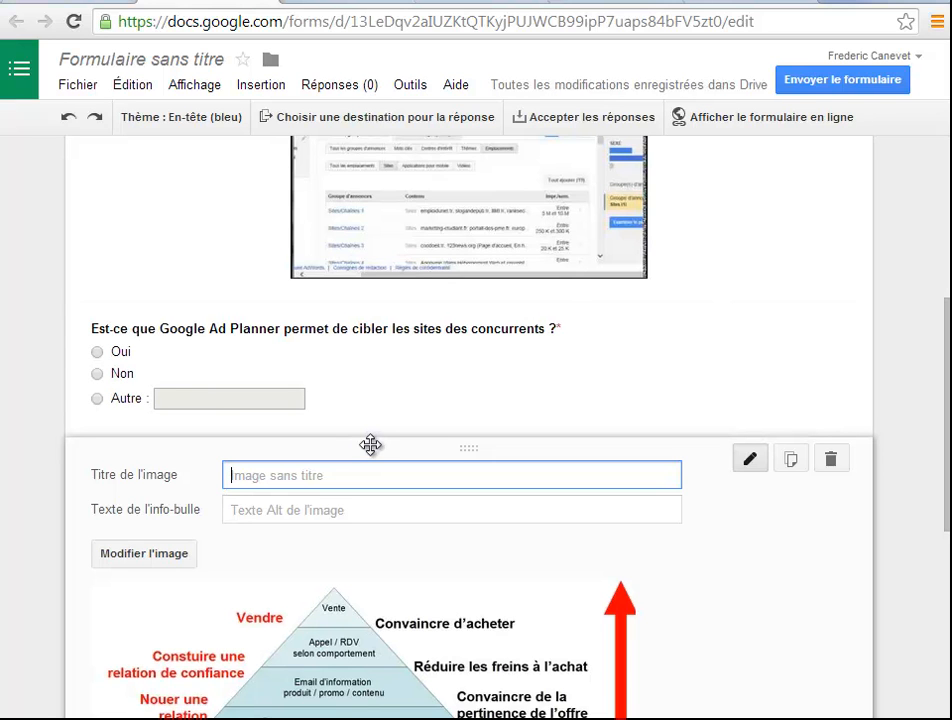
Title the pyramid image "Test de connaissances sur la lead gen" and centre it
text(T)
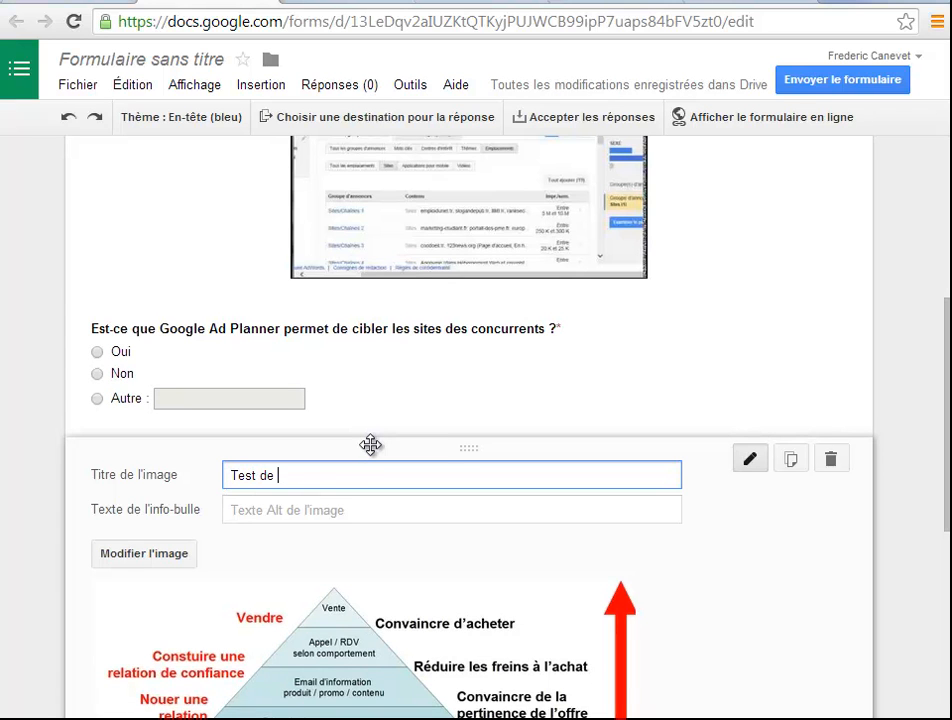
text(est de)
text(connaissances sur la lead gen)
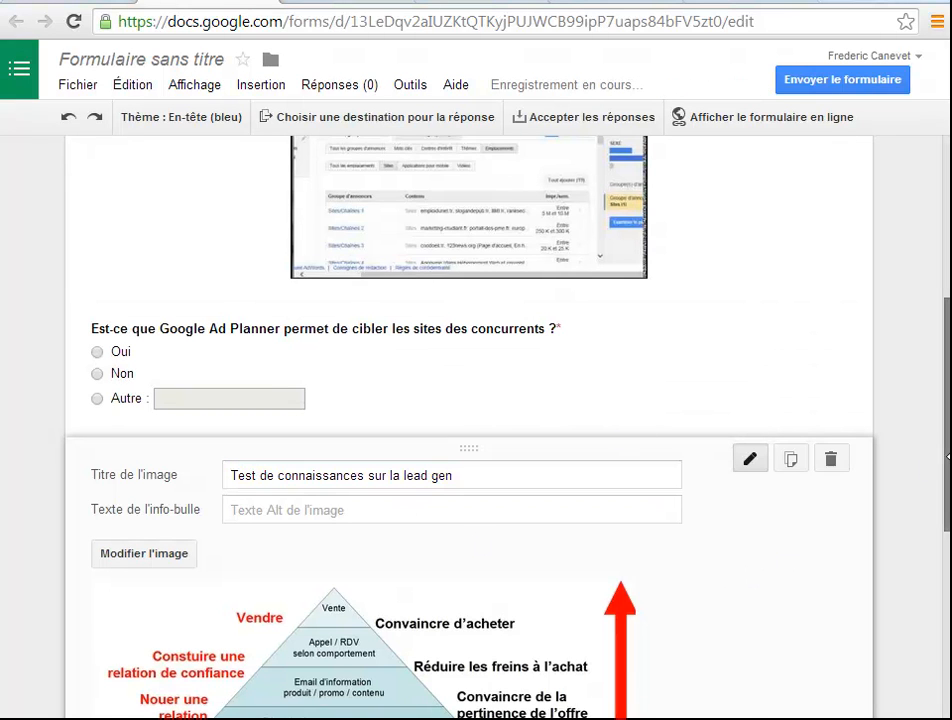
scroll(576, 610, down, 2)
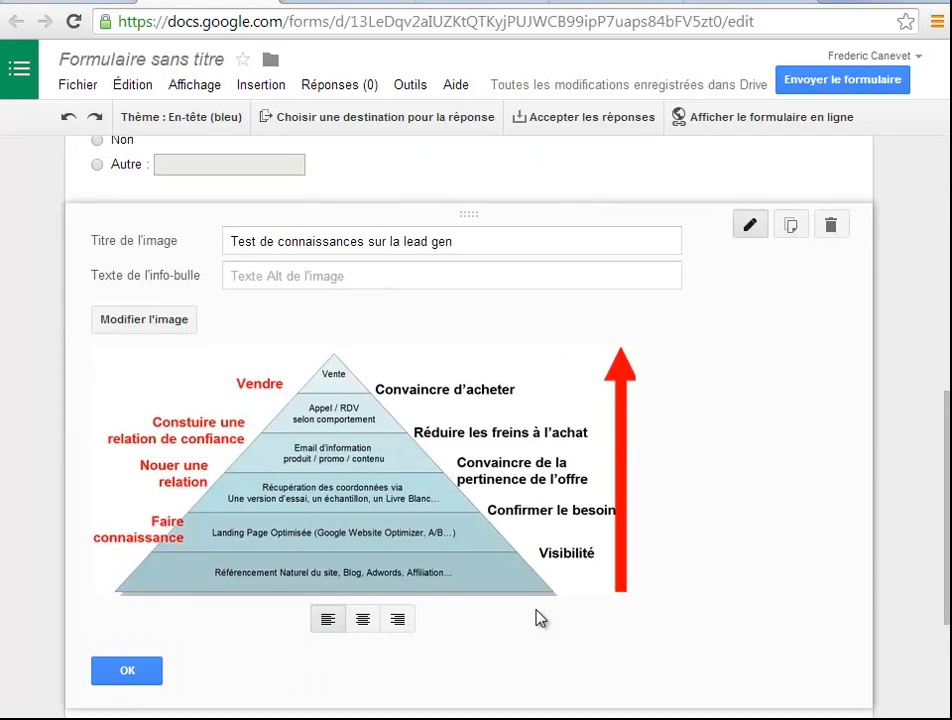
scroll(576, 610, down, 1)
click(366, 488)
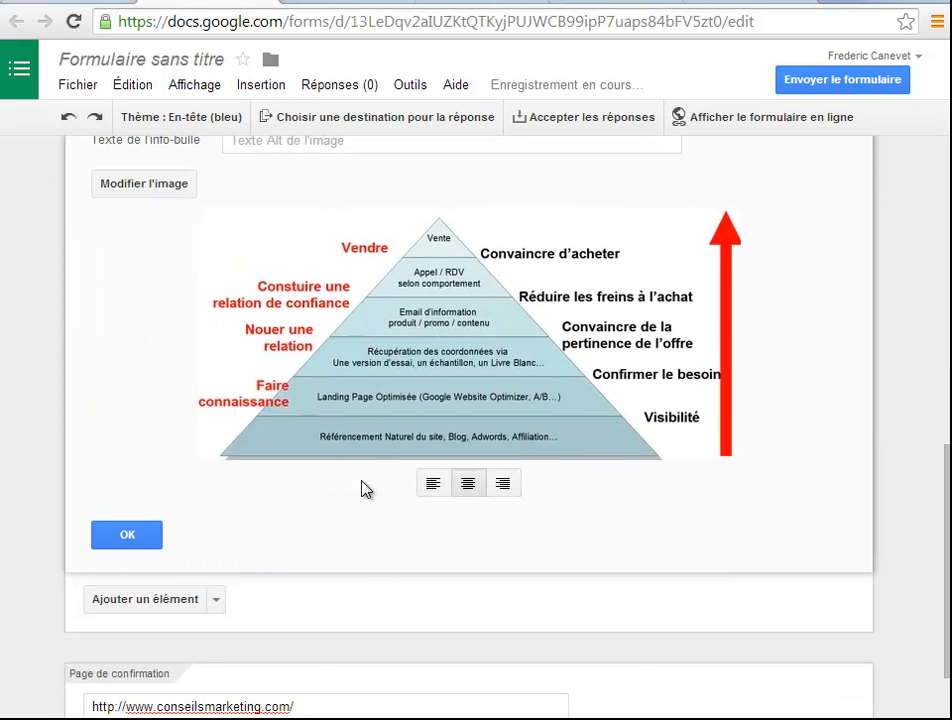
Add a multiple-choice question below the pyramid image and title it "citez moi 5 actions"
click(219, 601)
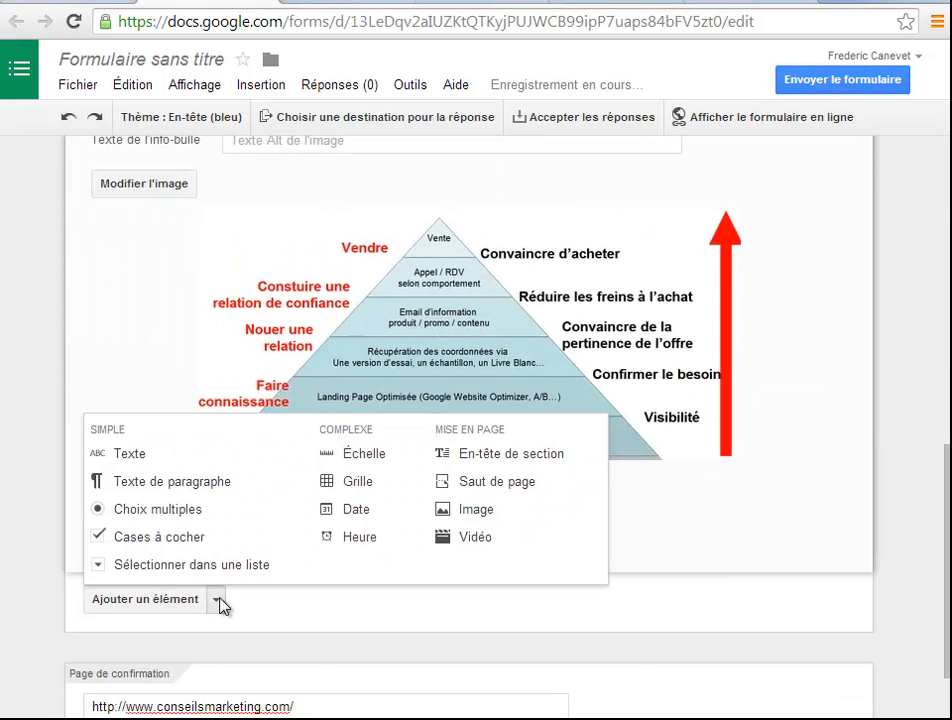
click(176, 511)
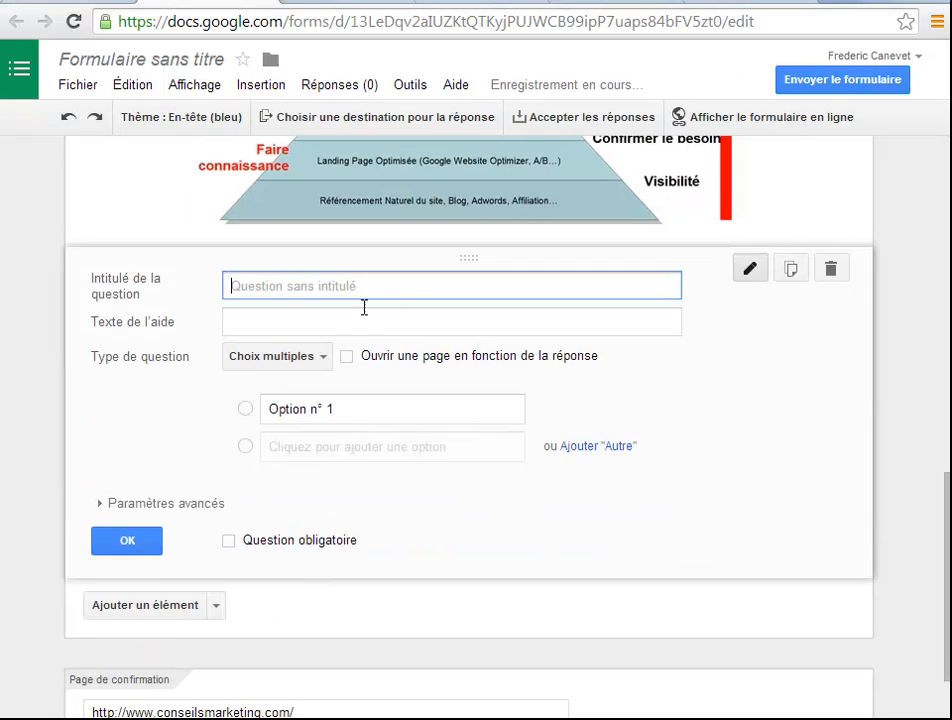
scroll(391, 334, up, 3)
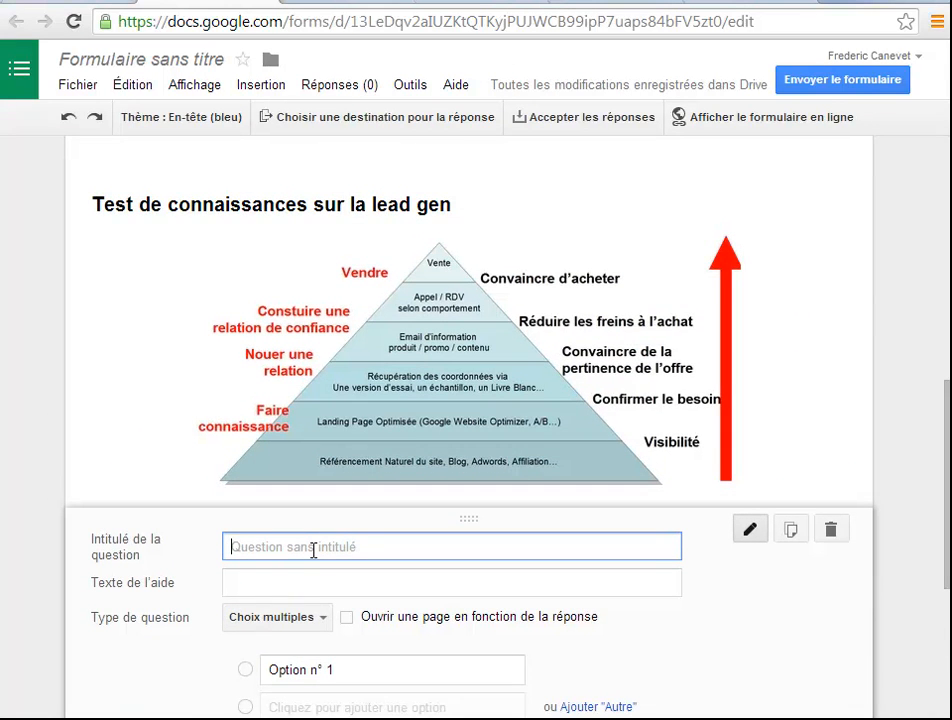
text(citez moi 5 actions)
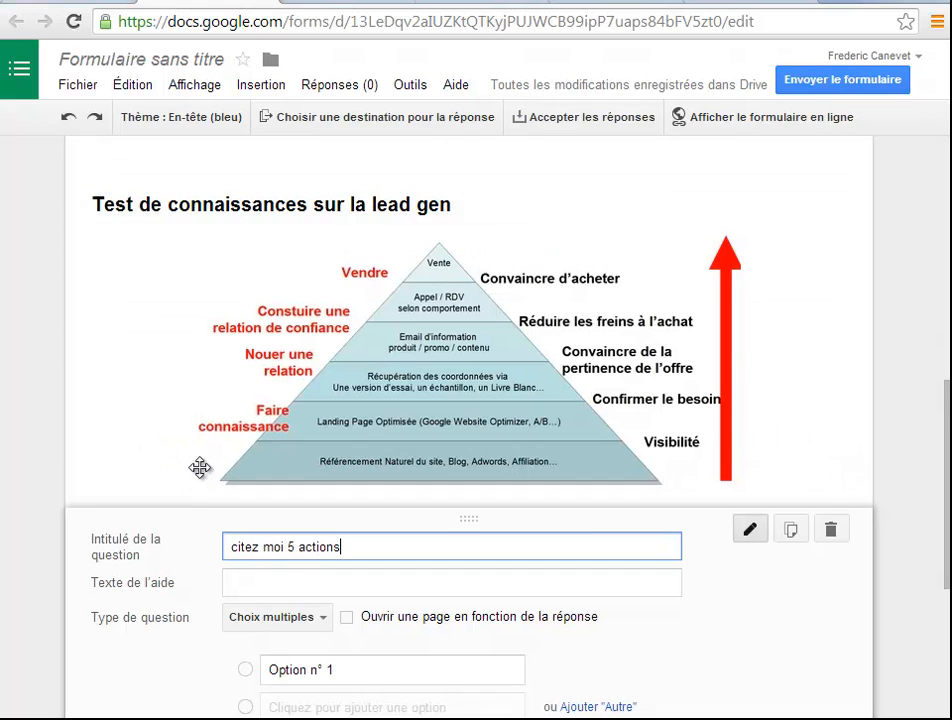
Change the new question's type to "Texte" and then to "Texte de paragraphe"
click(326, 624)
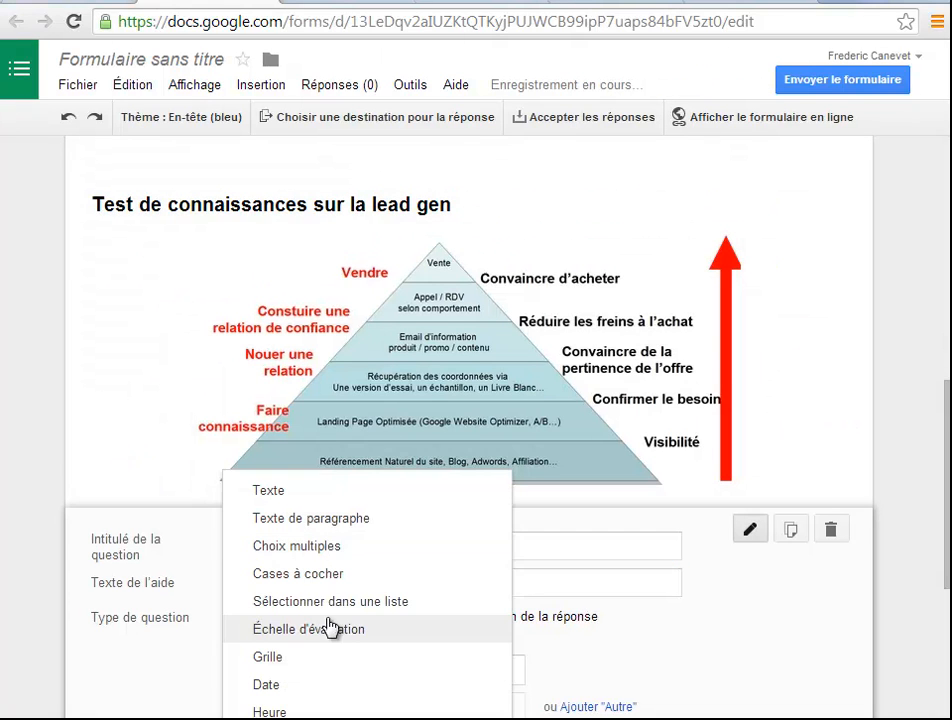
click(272, 492)
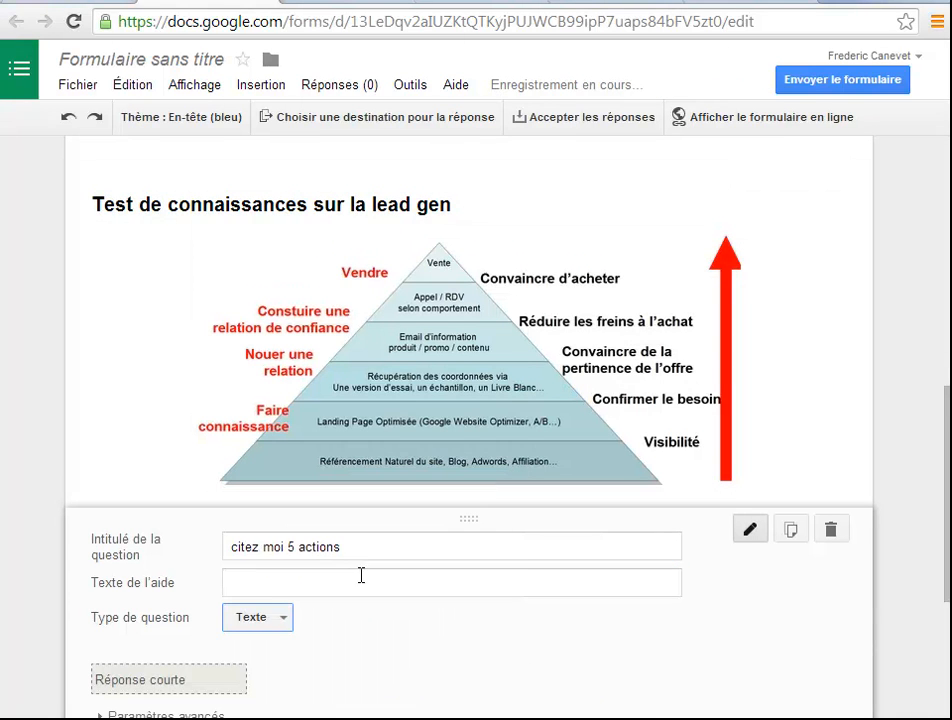
click(269, 588)
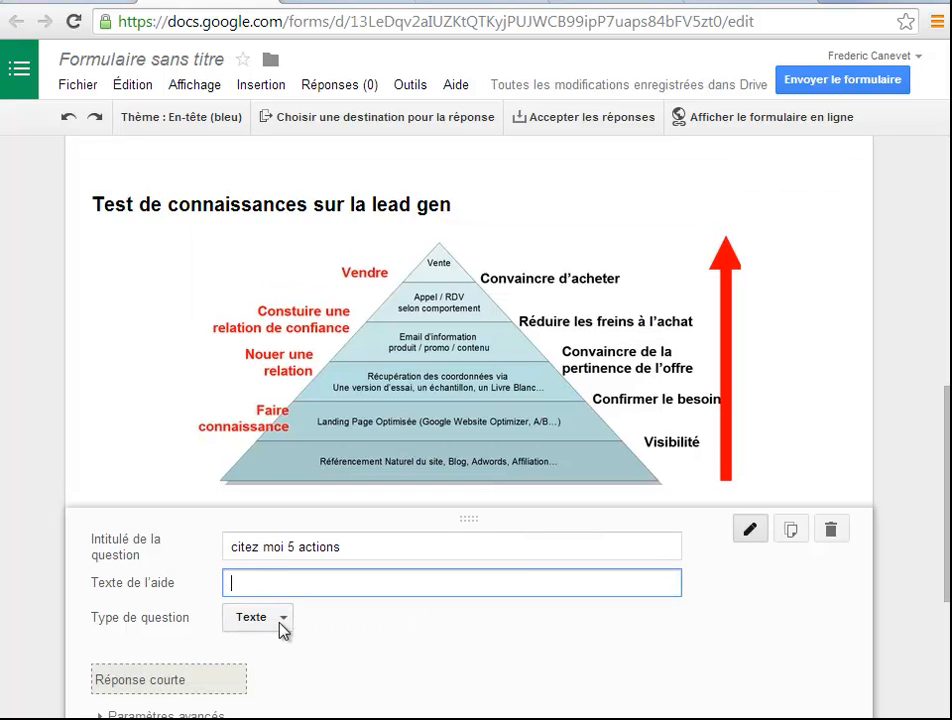
click(283, 624)
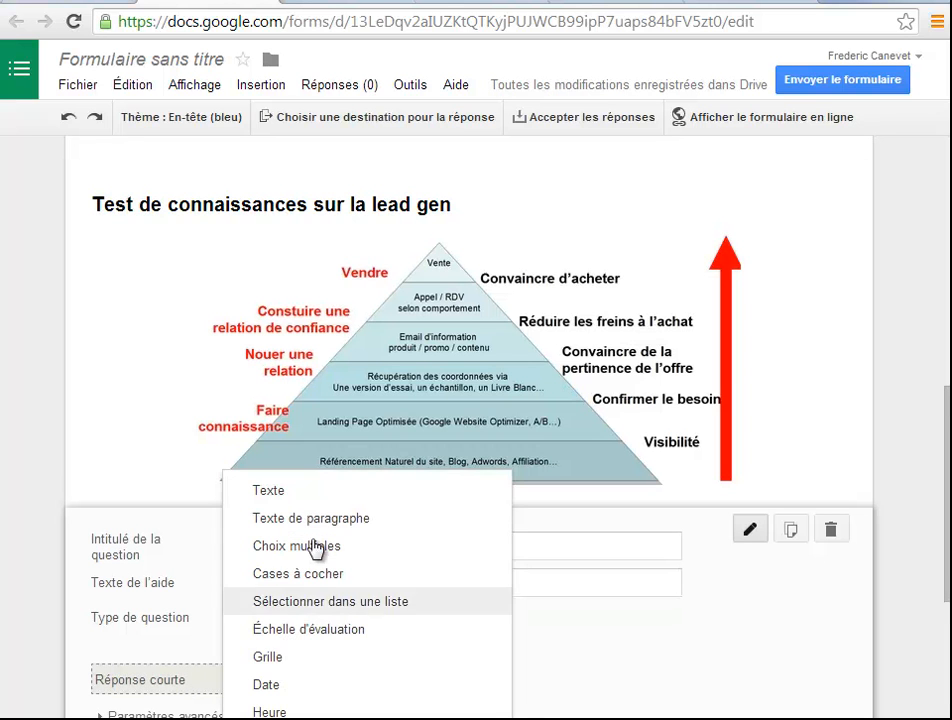
click(258, 514)
Enable data validation on "citez moi 5 actions" requiring a minimum text length of 50 characters, and save the question
scroll(370, 636, down, 2)
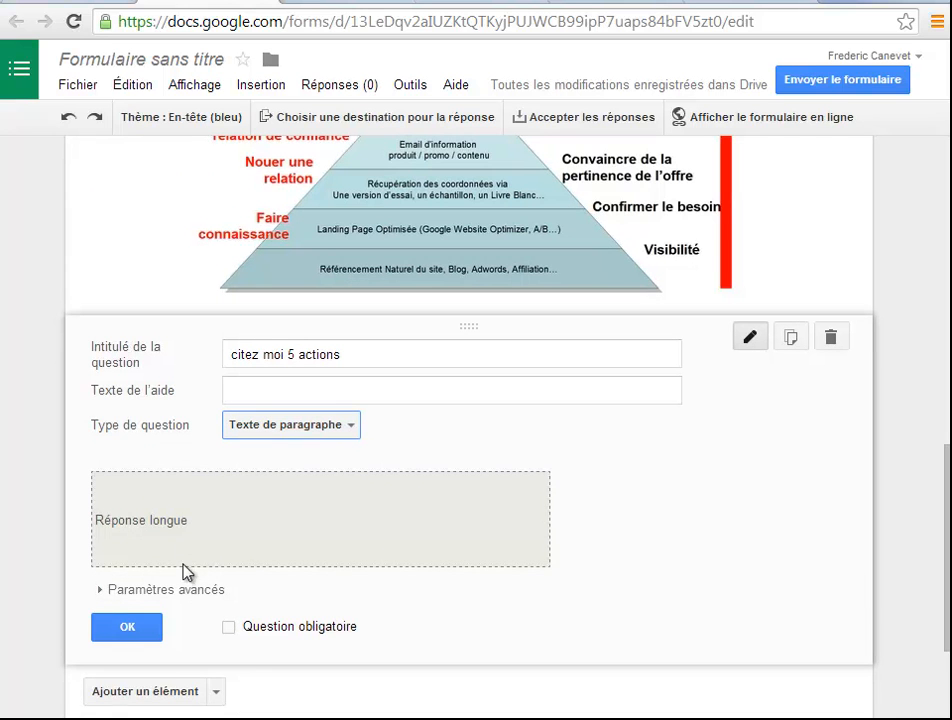
click(161, 597)
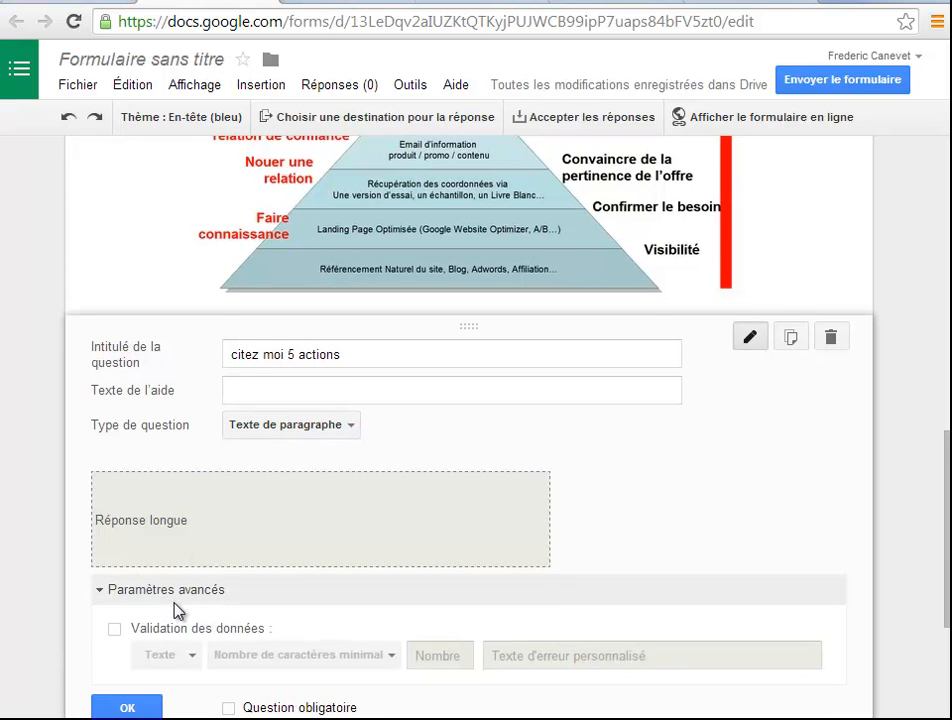
scroll(178, 608, down, 1)
click(115, 546)
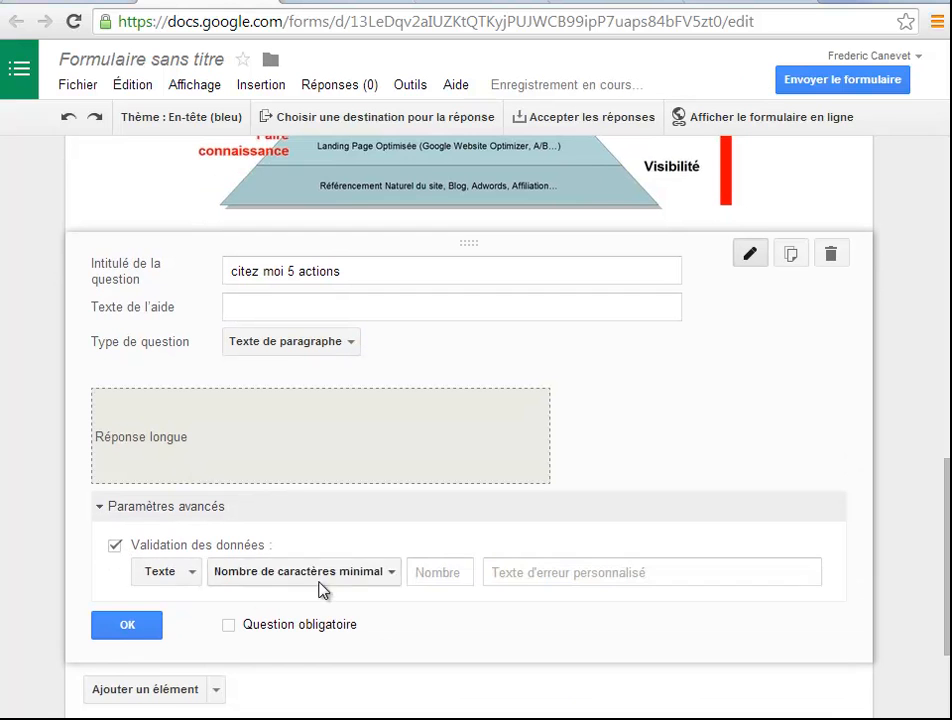
click(335, 576)
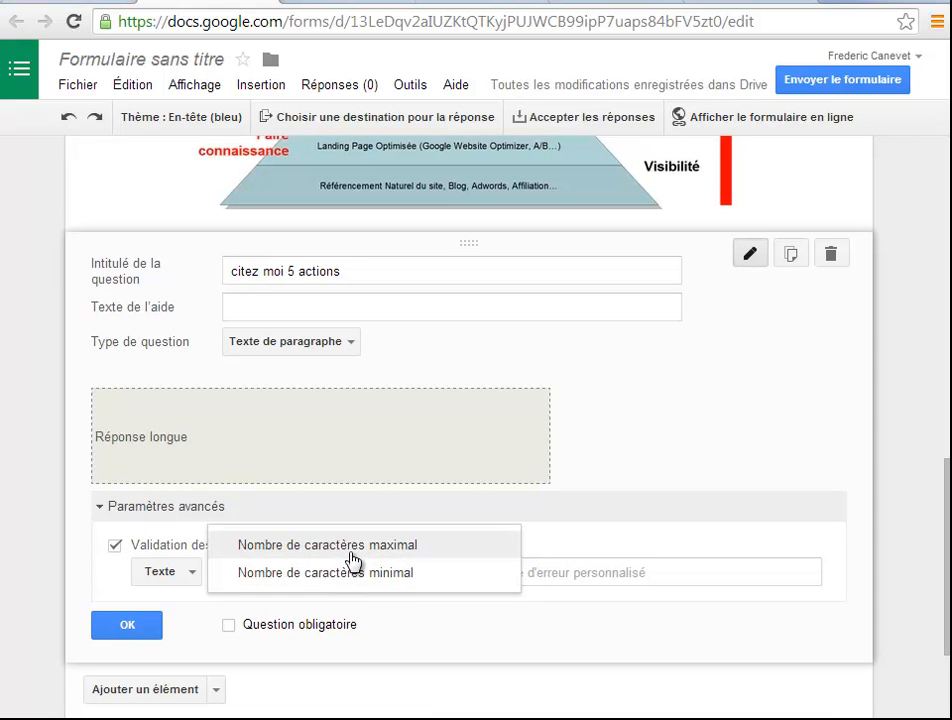
click(243, 575)
click(451, 584)
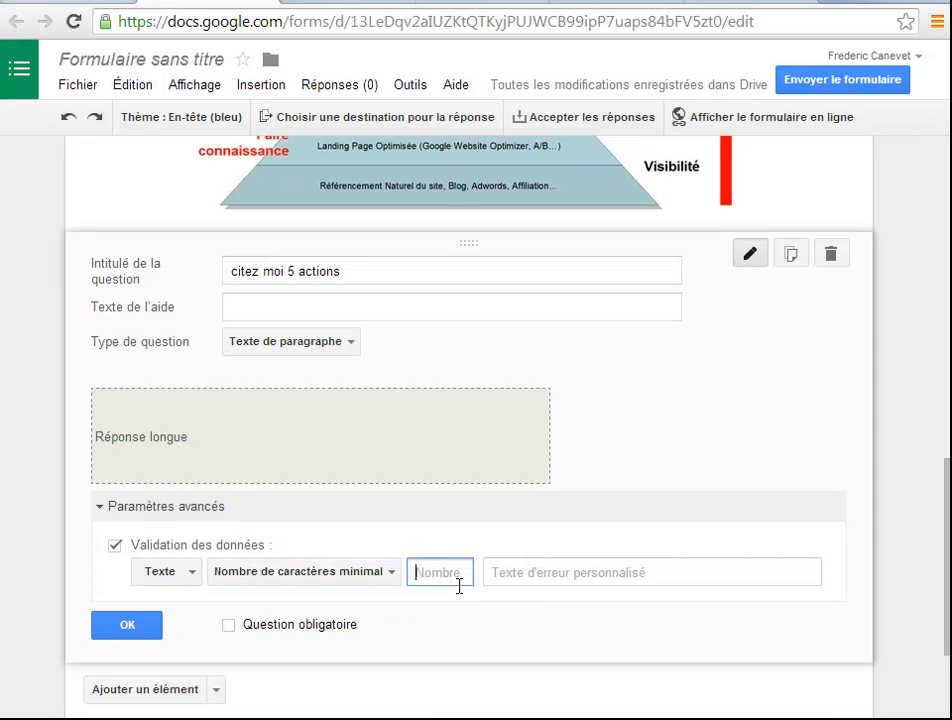
text(50)
click(127, 625)
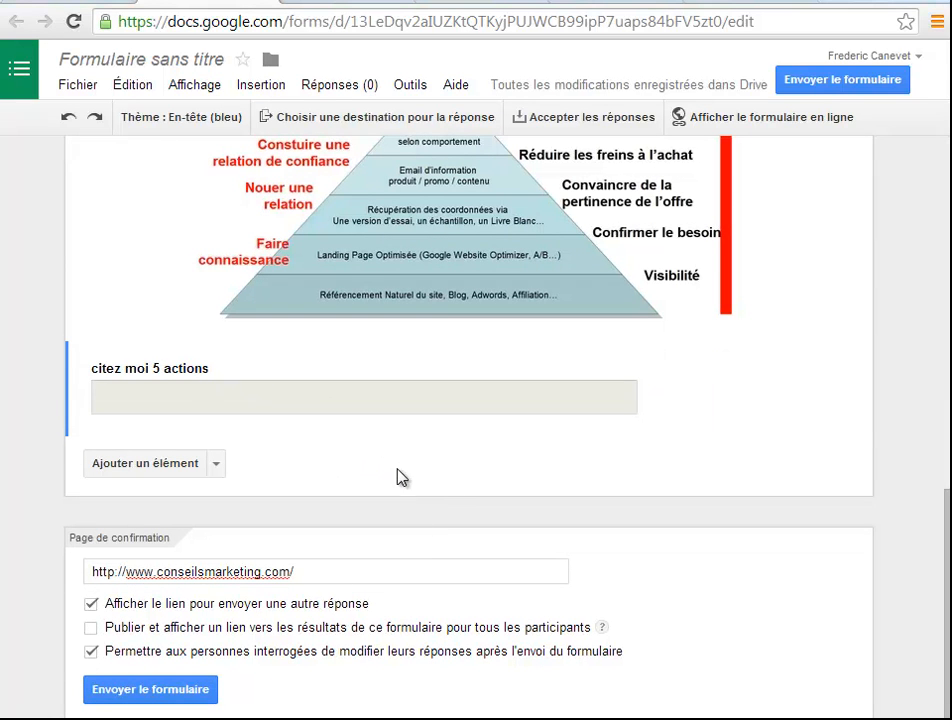
Review the form's sending and sharing options, and close them without adding any recipients
mouse_move(945, 578)
mouse_down()
mouse_move(890, 206)
mouse_move(914, 472)
mouse_move(941, 595)
mouse_up()
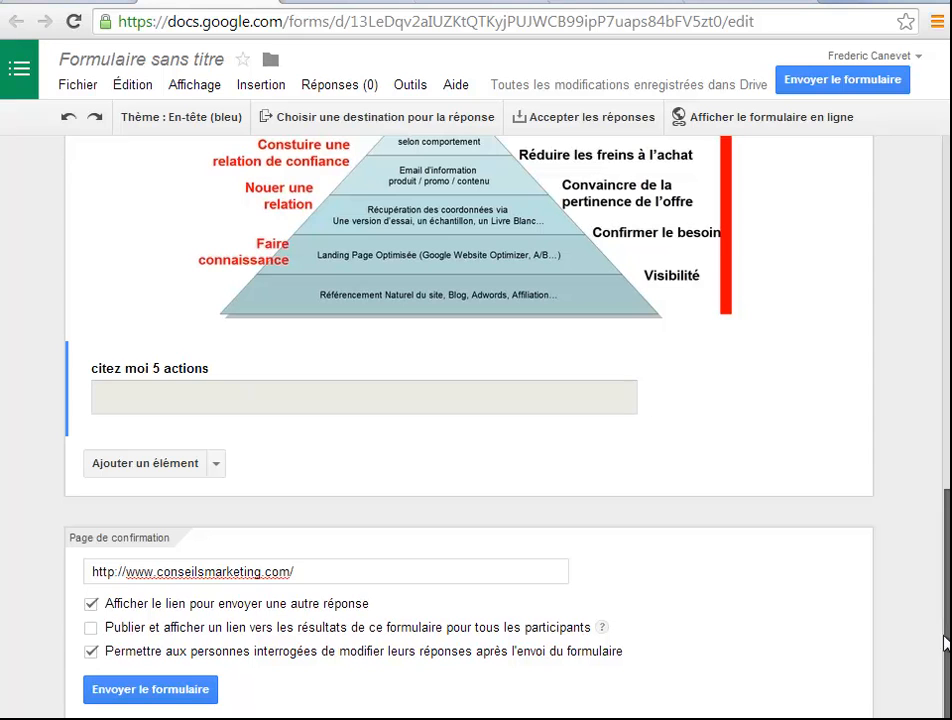
click(165, 690)
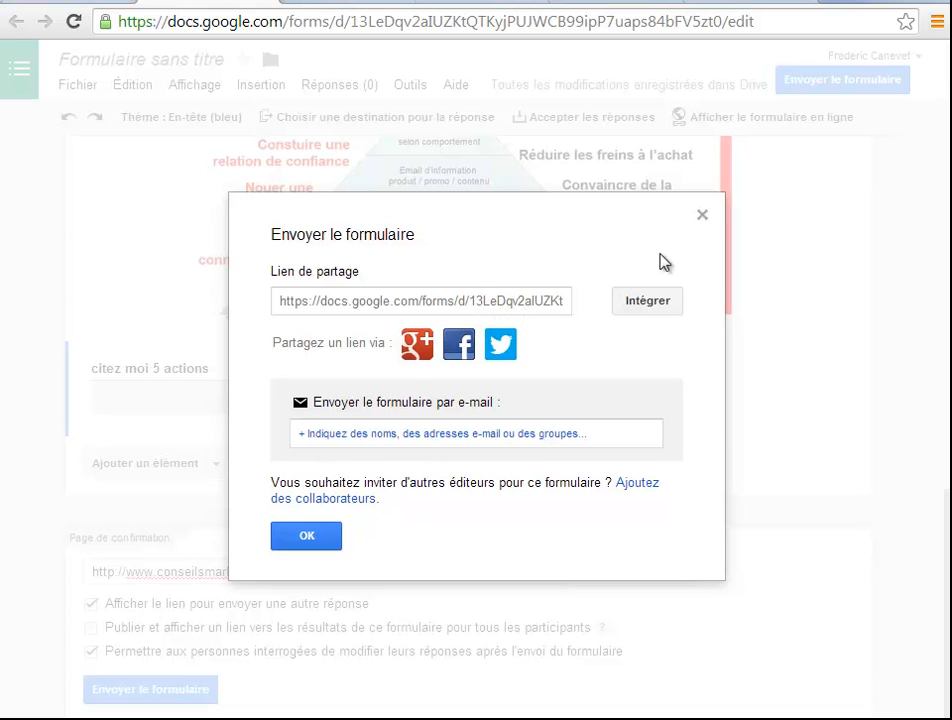
click(312, 536)
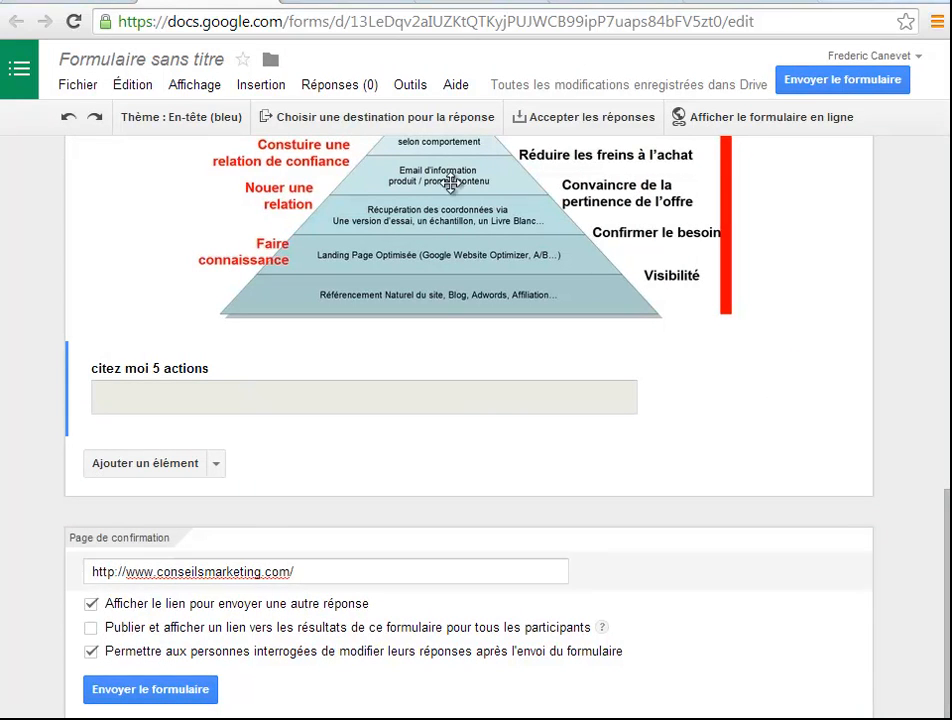
Display the live form online and briefly play the Google Ad Planner video, pausing it after a moment
click(200, 87)
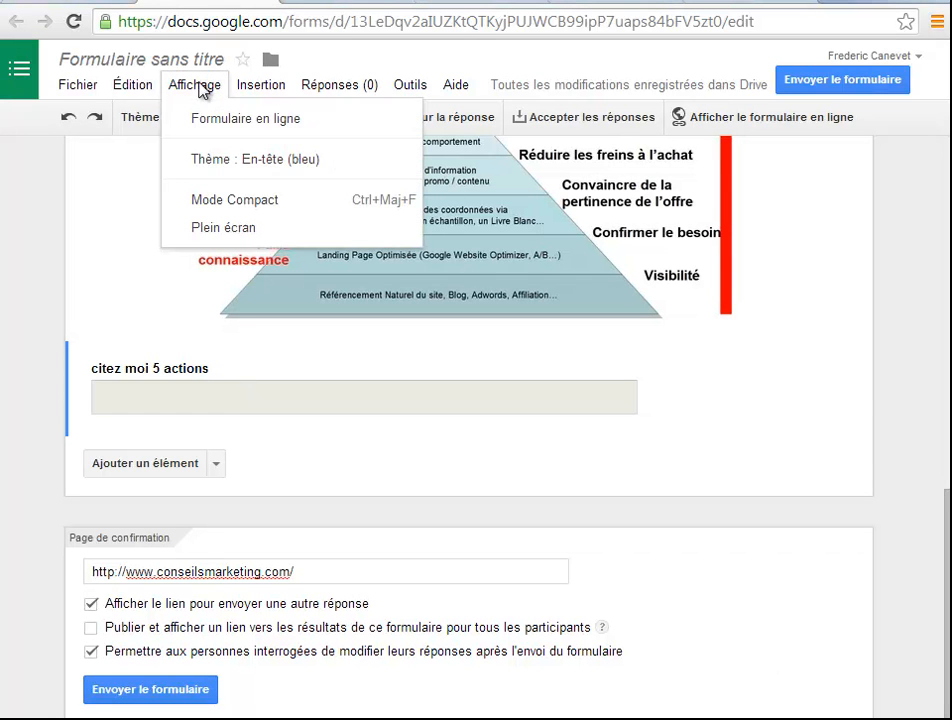
click(227, 121)
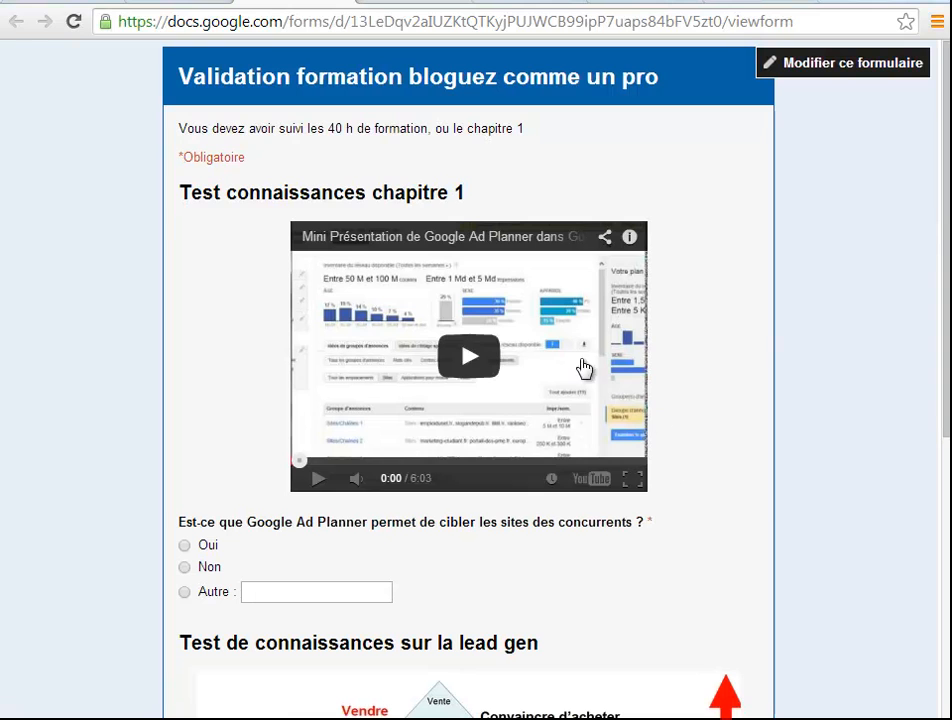
click(469, 358)
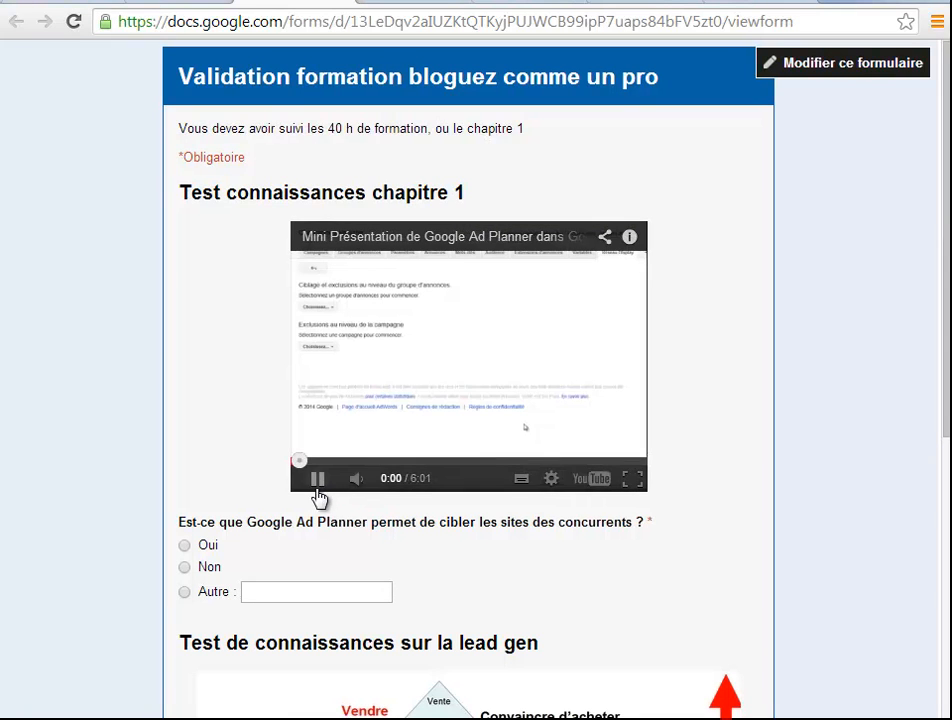
click(319, 479)
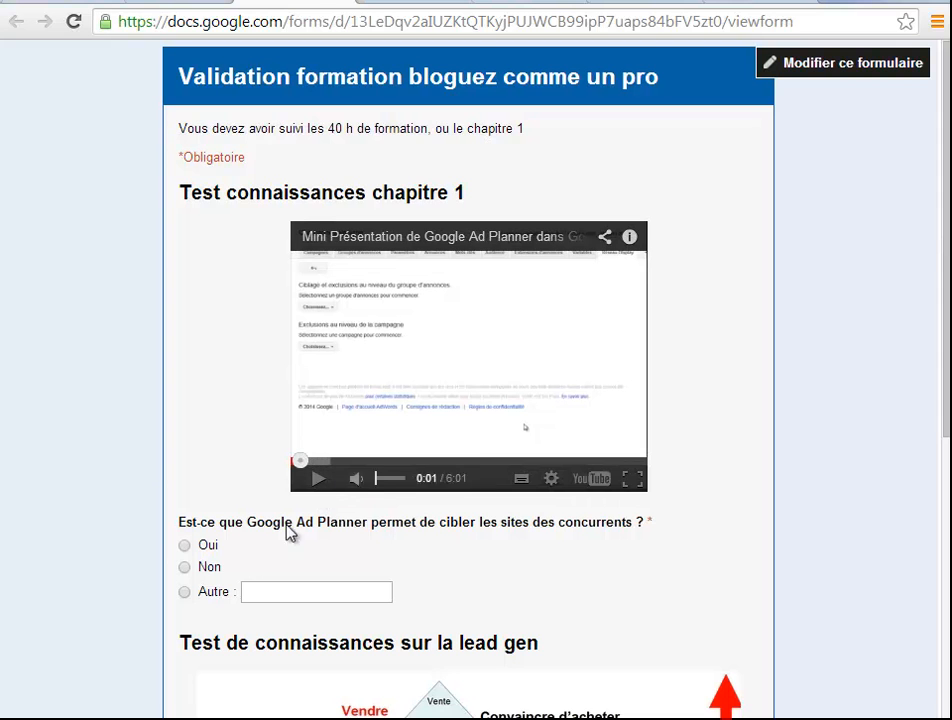
Answer "Oui" to the Google Ad Planner question, enter "jhgjhgjhg" under "citez moi 5 actions" and try to submit the form
click(186, 547)
scroll(300, 560, down, 5)
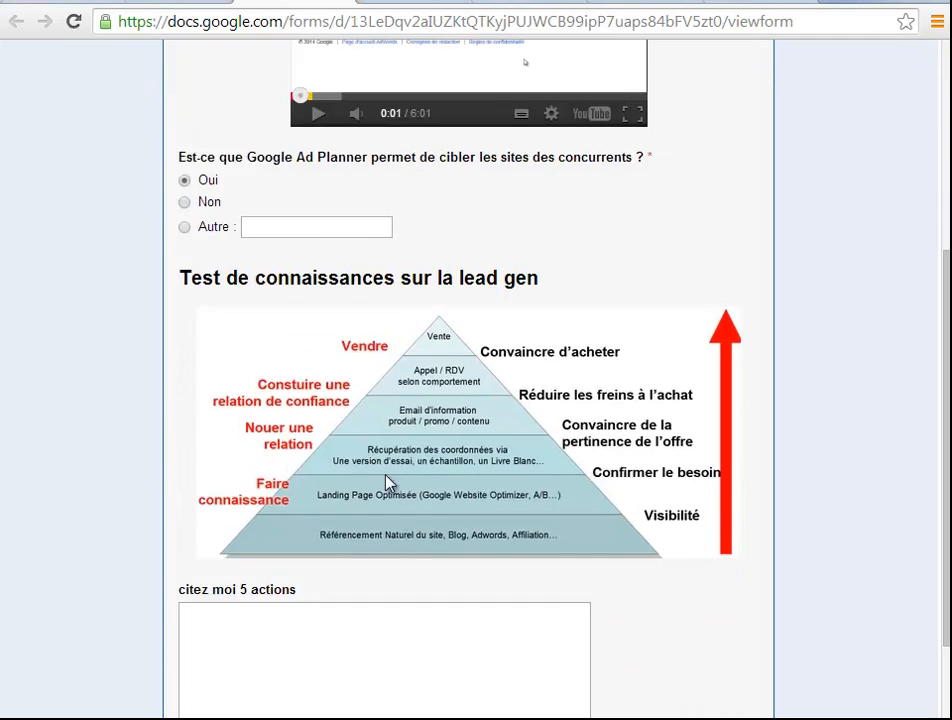
click(311, 568)
text(jhgjhgjhg)
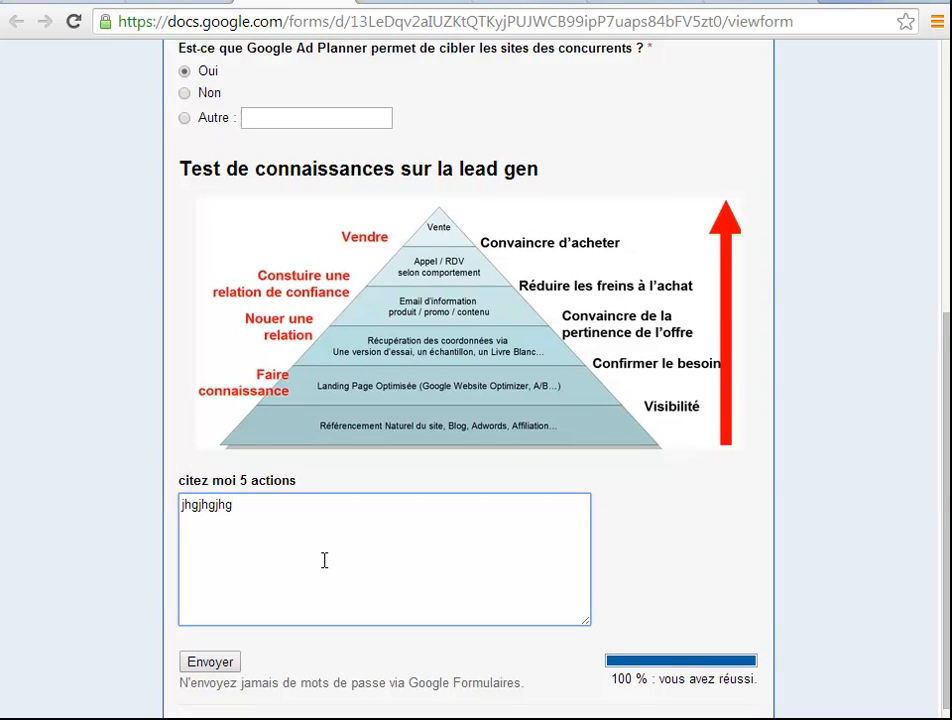
scroll(348, 501, down, 1)
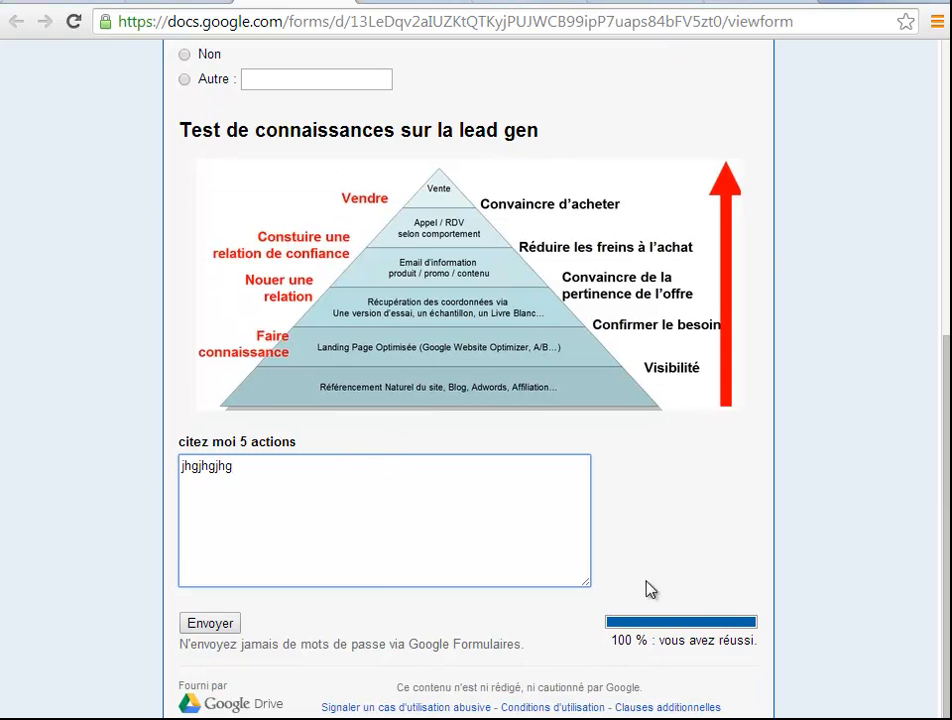
click(220, 628)
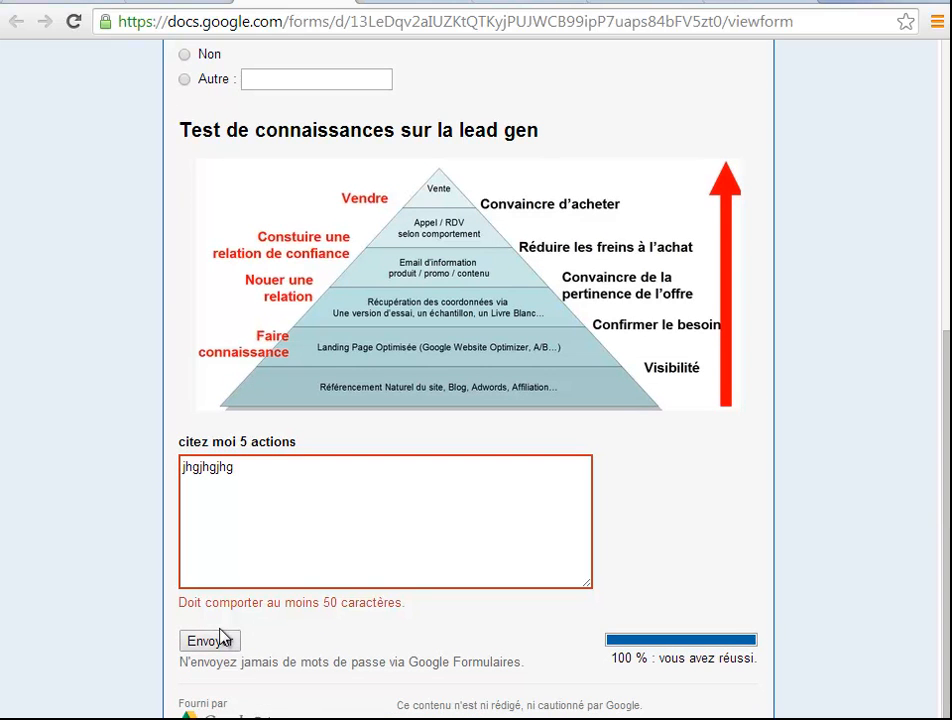
Lengthen the "citez moi 5 actions" answer well beyond 50 characters with repeated filler text and submit the form
click(263, 505)
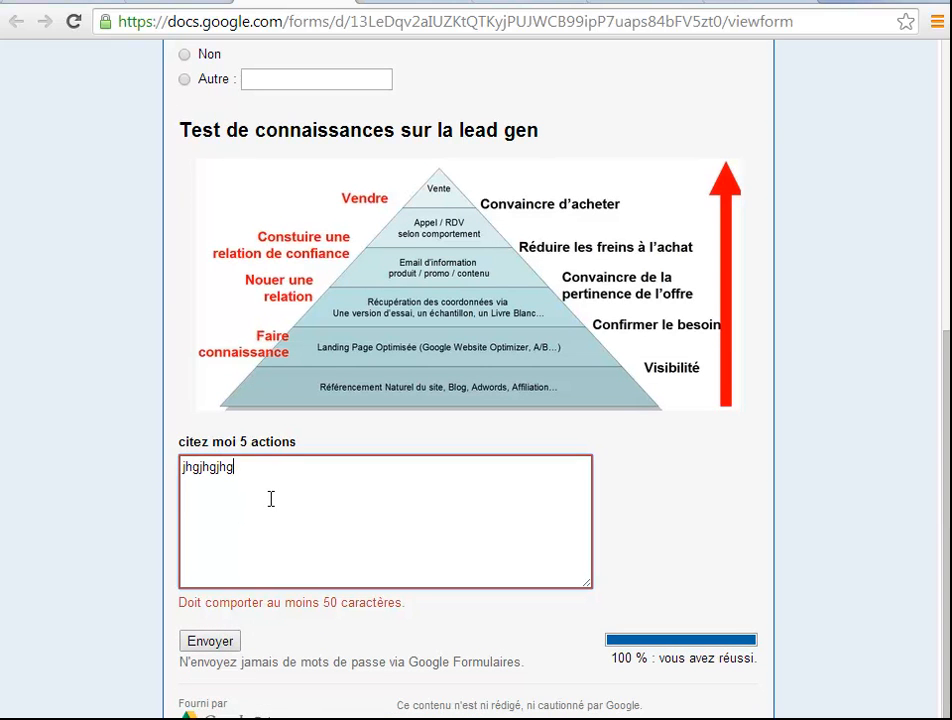
text(gjhghhhhhhhhhhhhhhhhhhh)
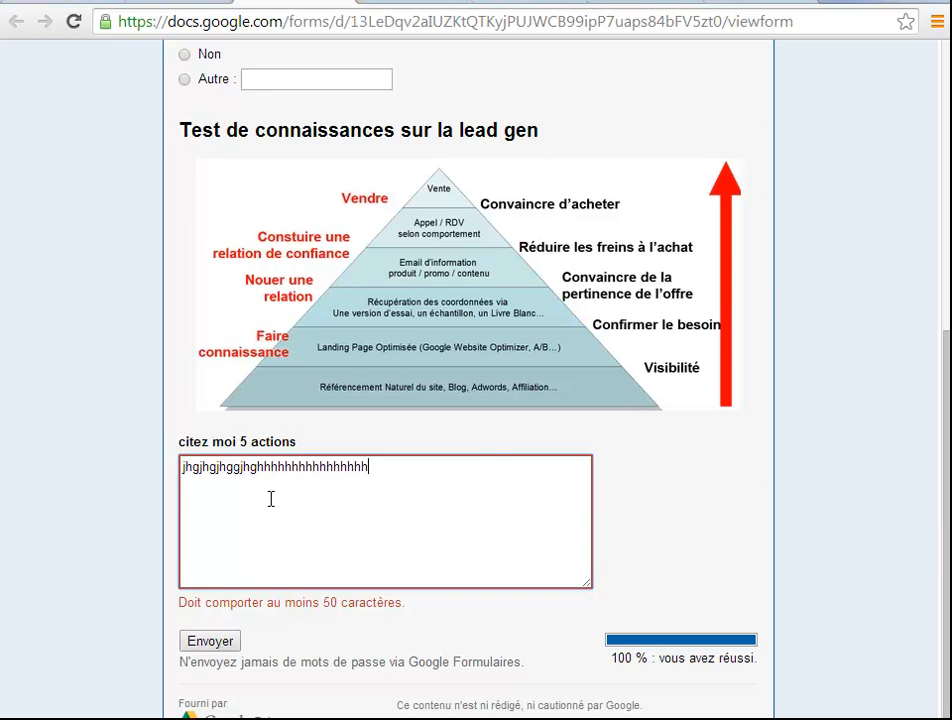
text(hhhhhhhhhhhhhhhhhhhhhhhhhhhhhhhhhhhhhhhhhhhhhhhhhhhhhhhhhhhhhhhhhhhhhhhhhhhhhhhhhhhhhhh)
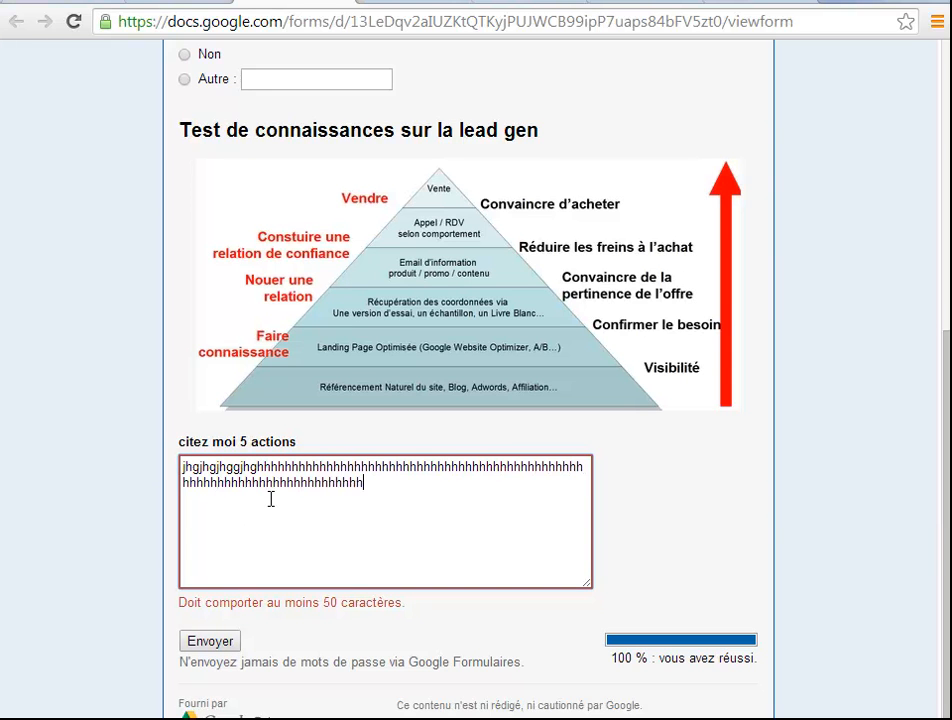
text(hhhhhhhhhhhhhhhhhhhh)
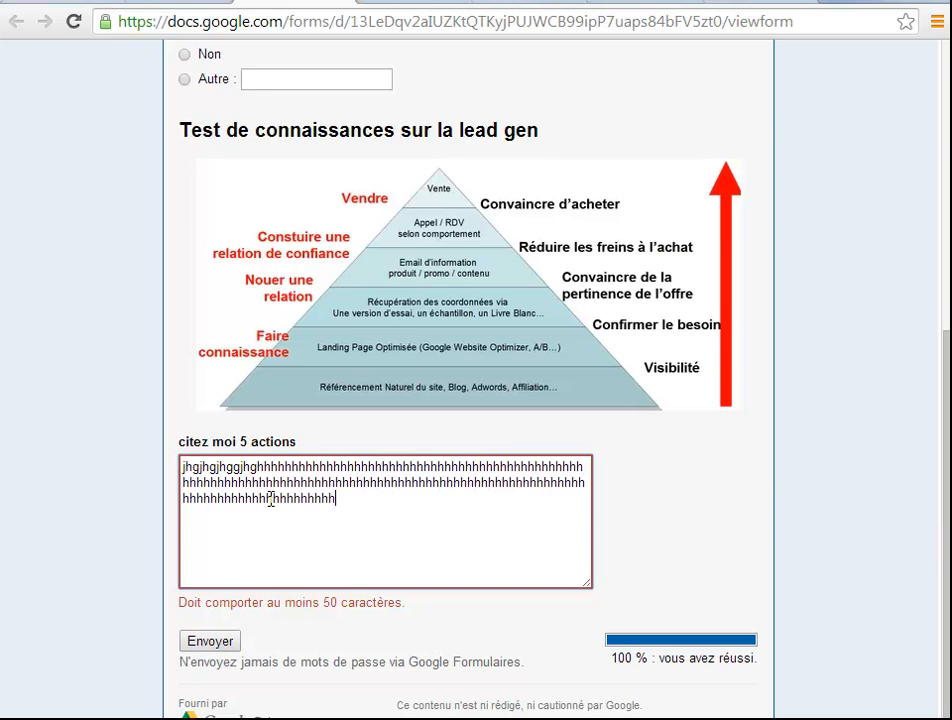
key(ctrl+a)
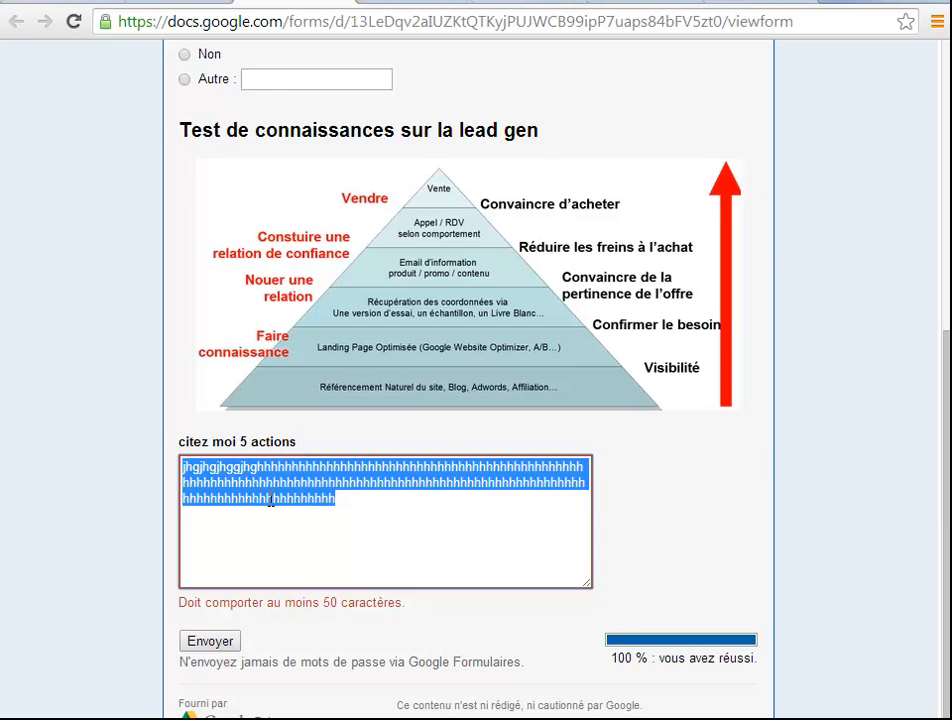
key(ctrl+c)
key(ctrl+v)
key(ctrl+v)
key(ctrl+v)
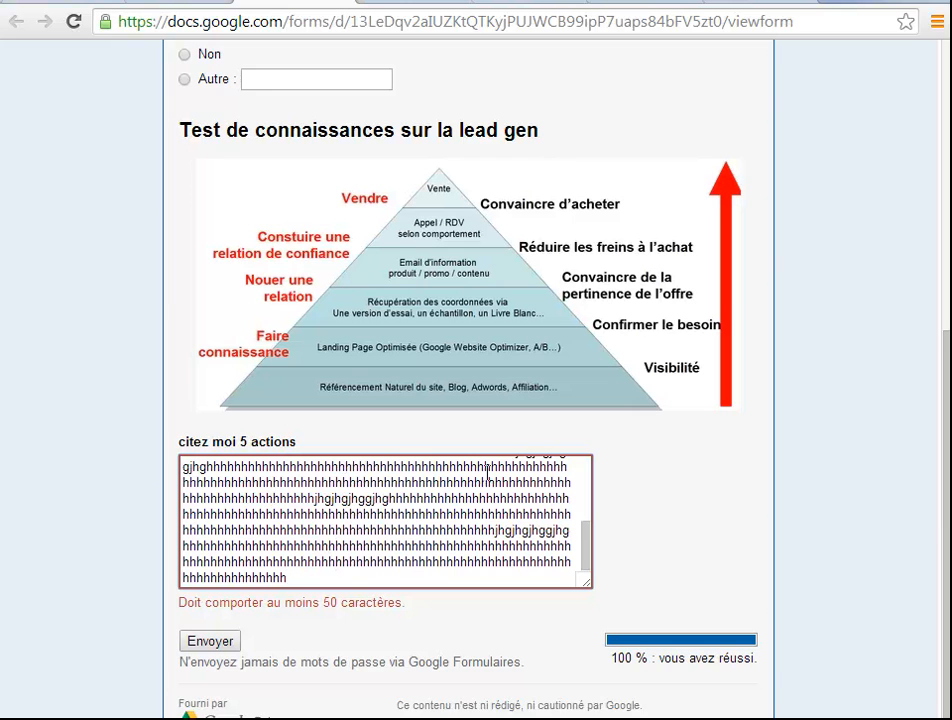
scroll(465, 478, down, 1)
click(191, 644)
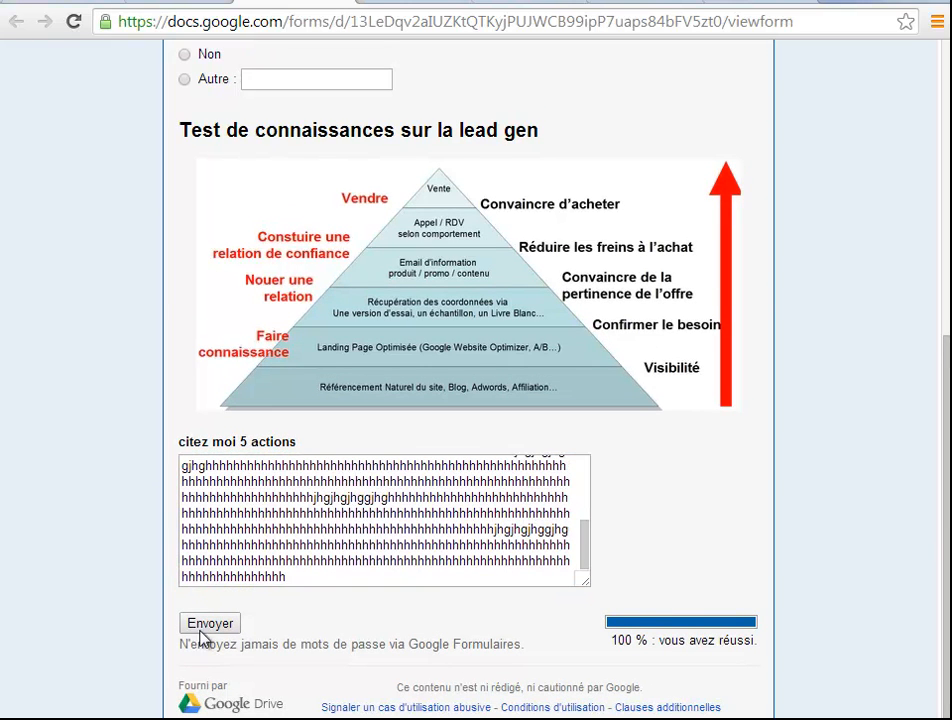
click(215, 623)
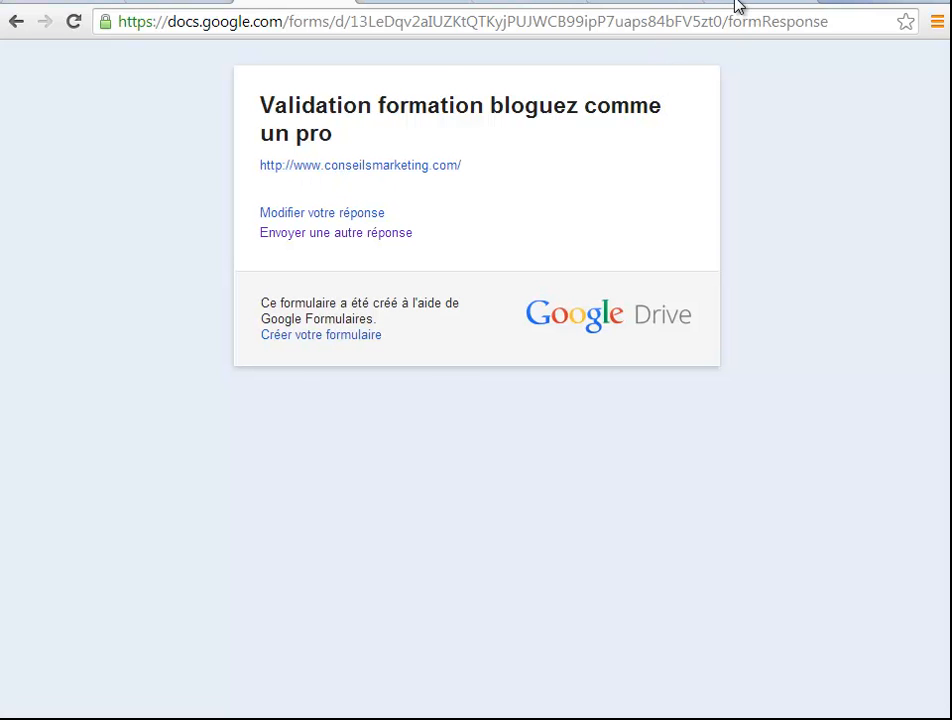
Return to the form editor, open the summary of responses and examine the results for each question and the daily response chart
click(168, 6)
scroll(310, 85, up, 3)
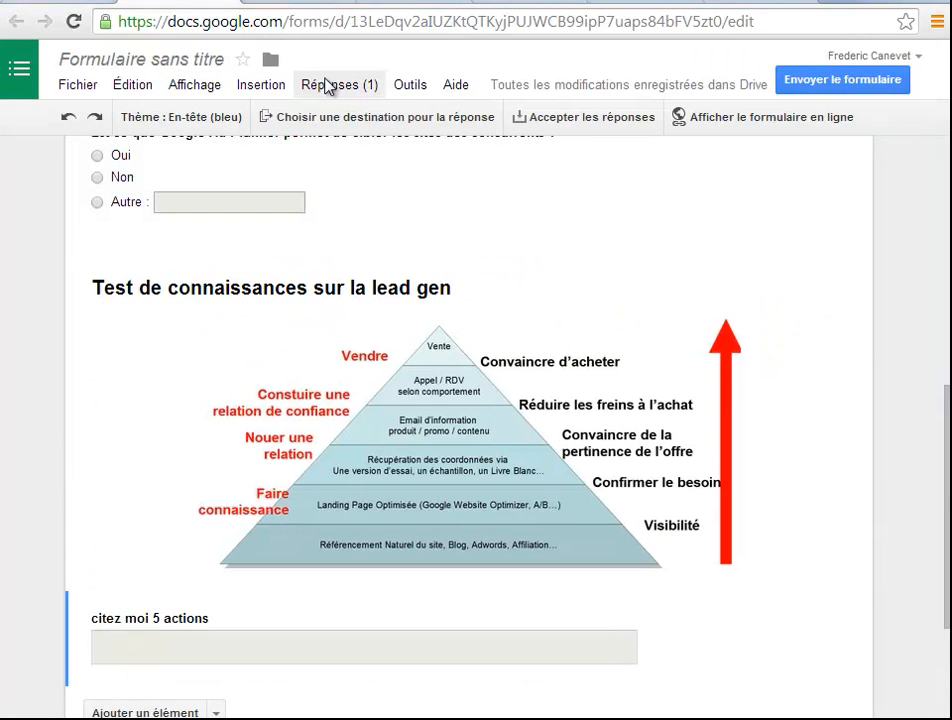
click(331, 88)
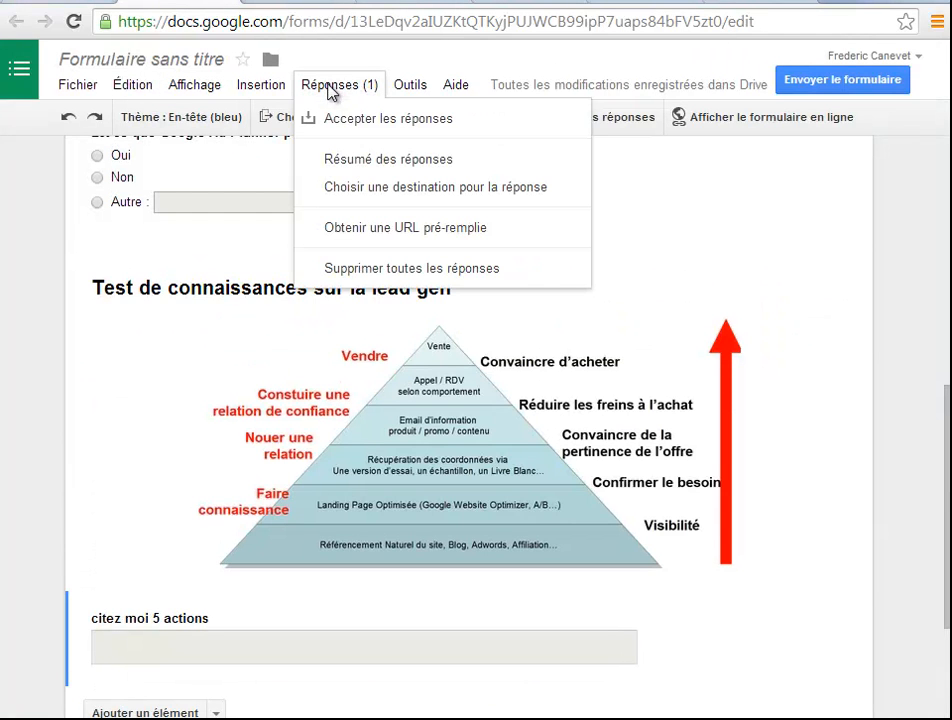
click(374, 162)
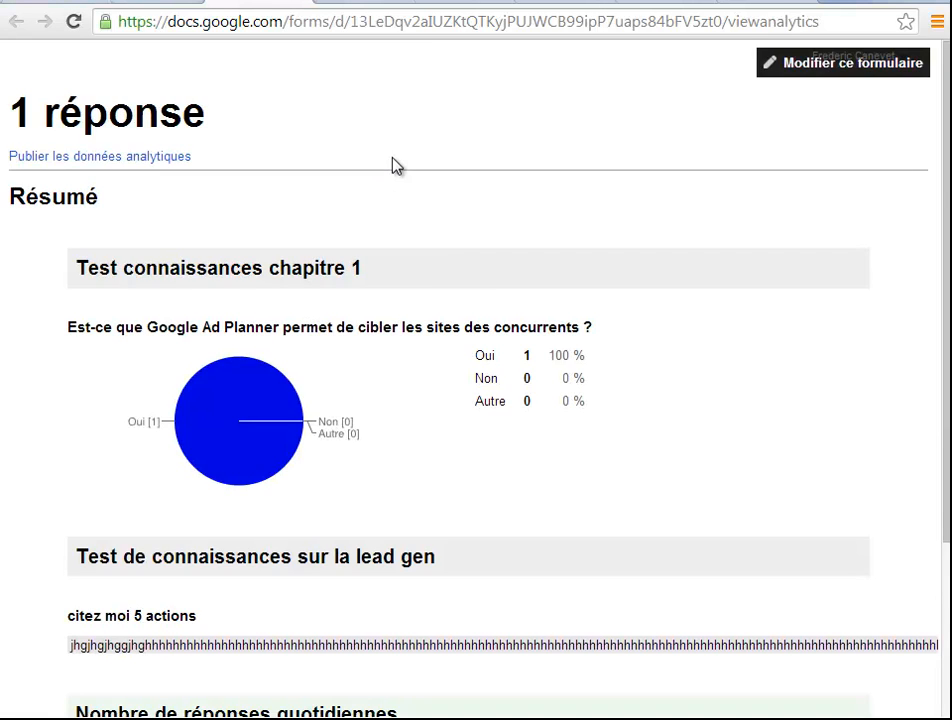
scroll(540, 324, down, 3)
scroll(393, 308, up, 3)
scroll(446, 393, down, 3)
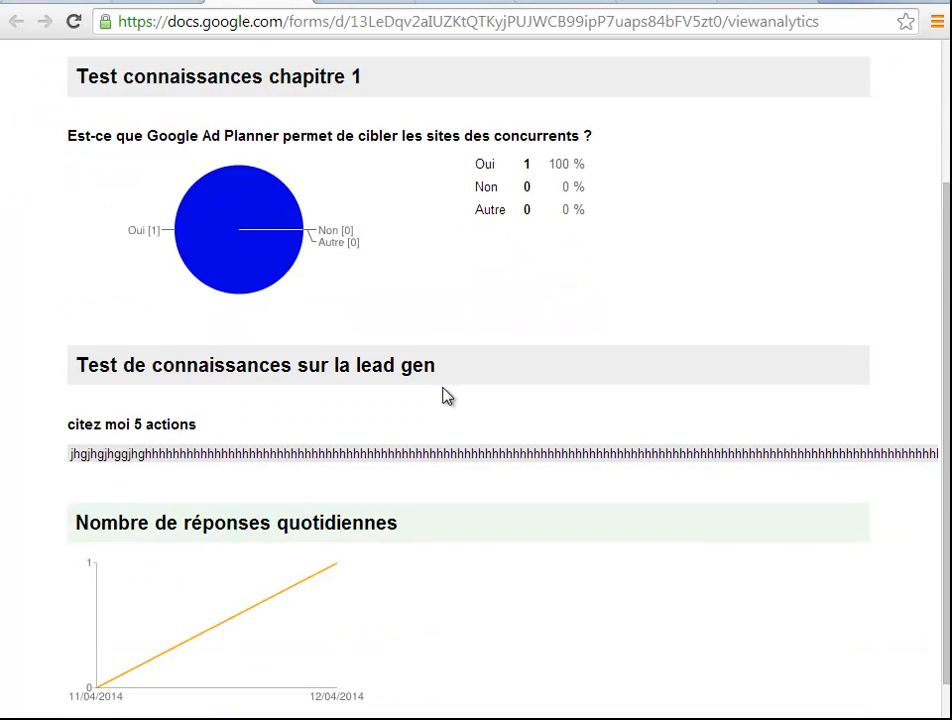
scroll(418, 400, up, 3)
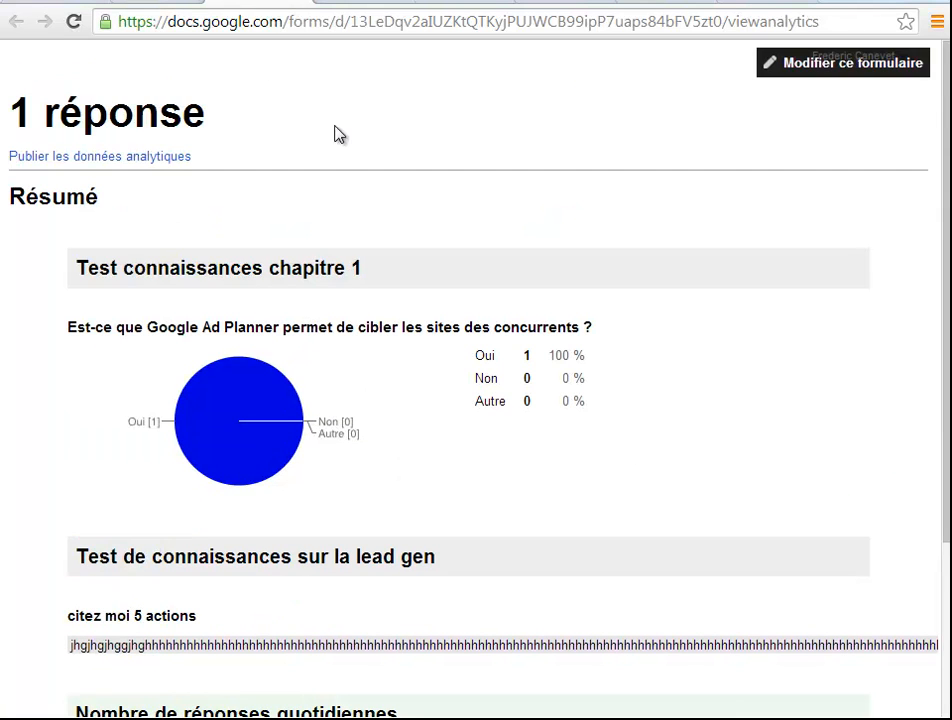
Go back to the form editor and add a "Texte" question below "citez moi 5 actions"
click(150, 4)
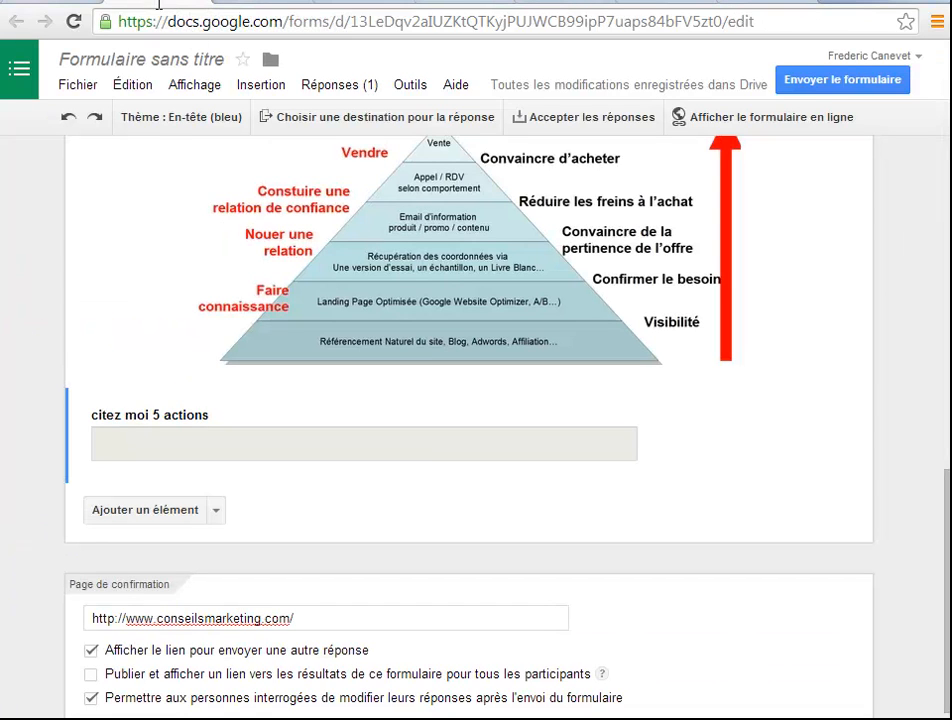
scroll(416, 510, down, 1)
click(215, 464)
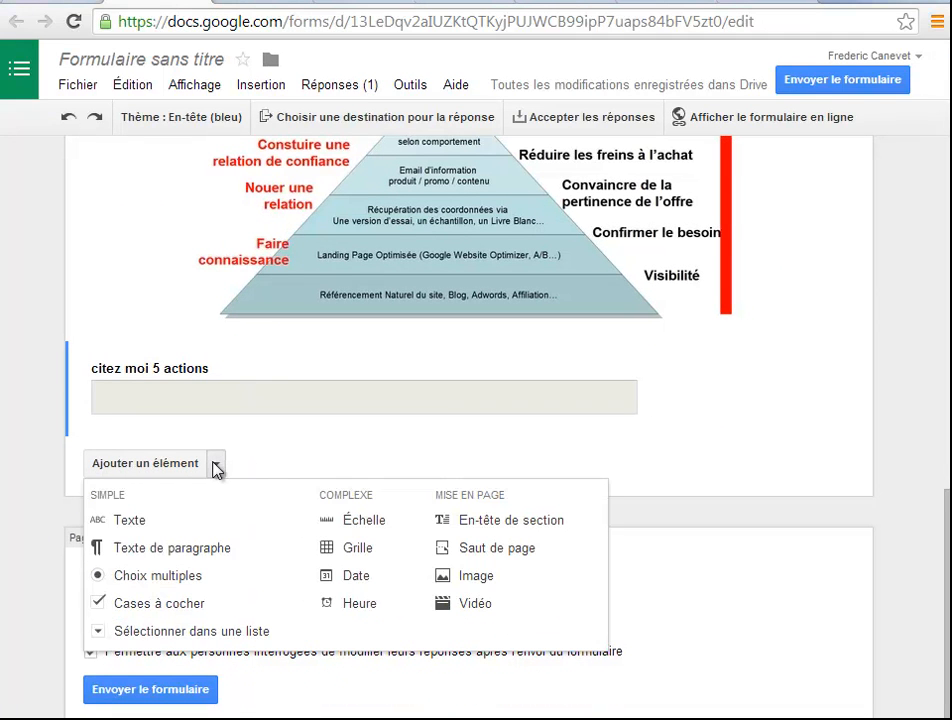
click(131, 521)
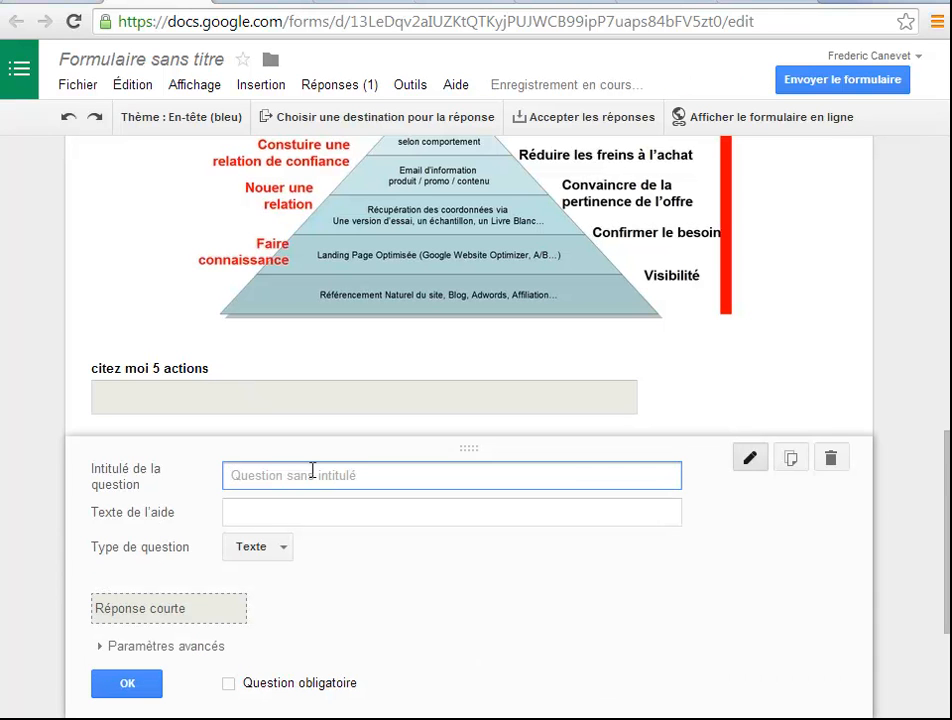